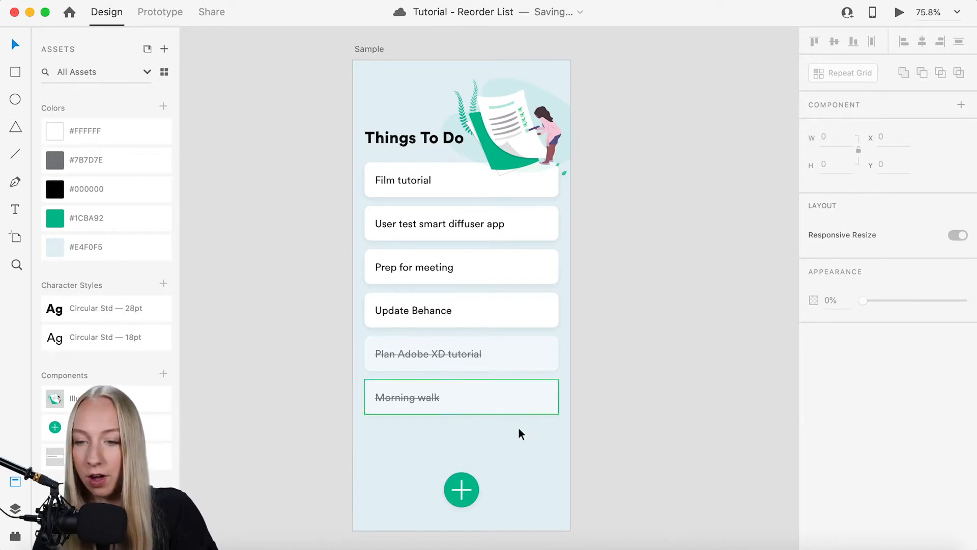
# - Rename the Sample artboard to "Todo 1"
pyautogui.click(362, 50)
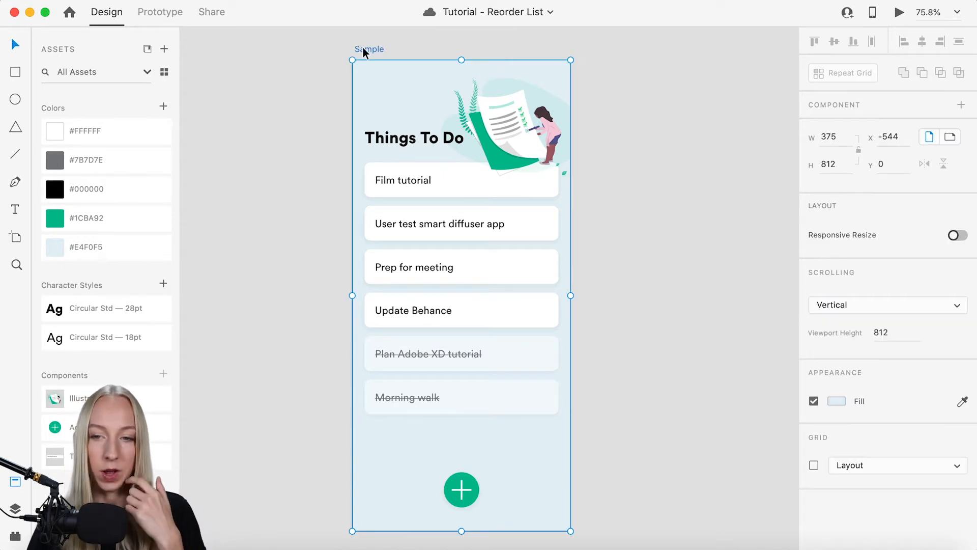
pyautogui.doubleClick(367, 49)
pyautogui.write('todo')
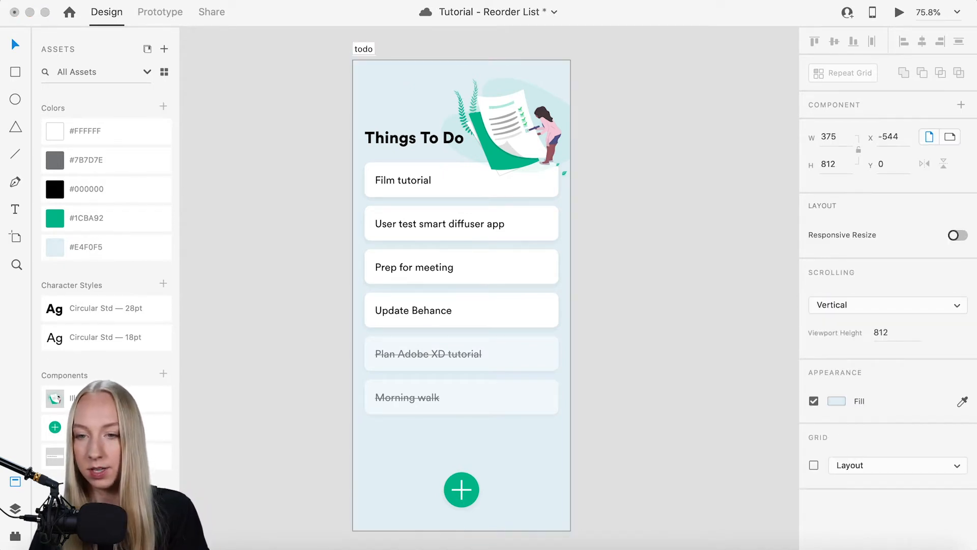
pyautogui.press('Return')
pyautogui.click(682, 116)
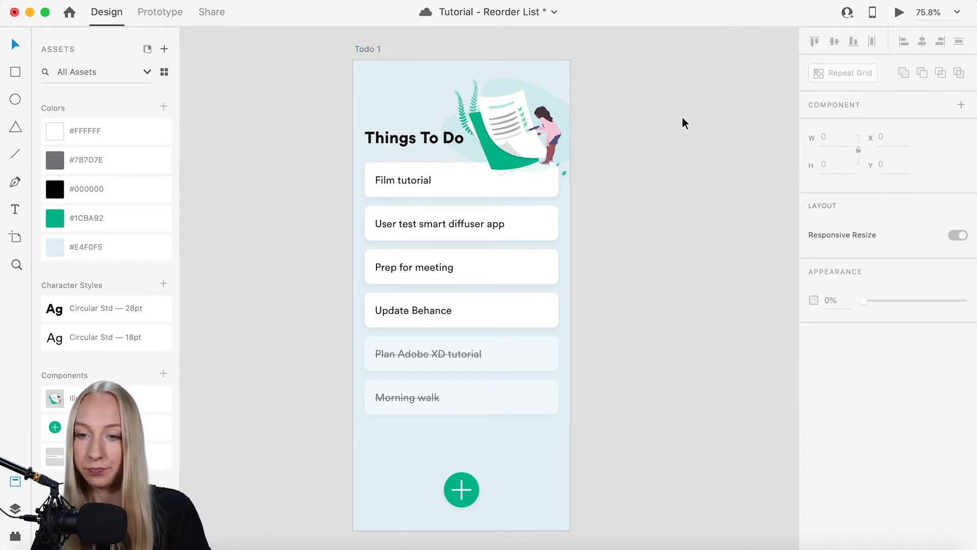
# - Examine the Things To Do heading, the illustration component and the Film tutorial list item on the artboard
pyautogui.click(378, 142)
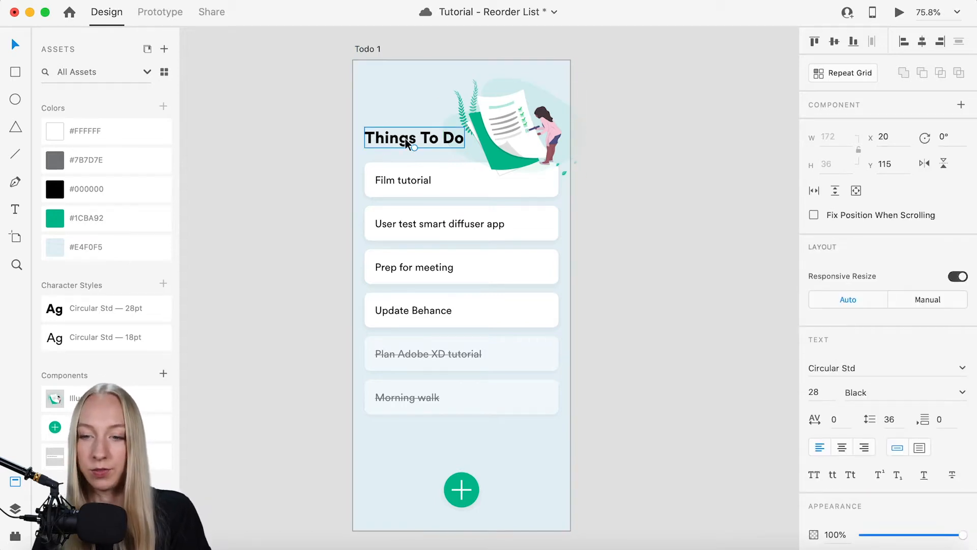
pyautogui.click(526, 113)
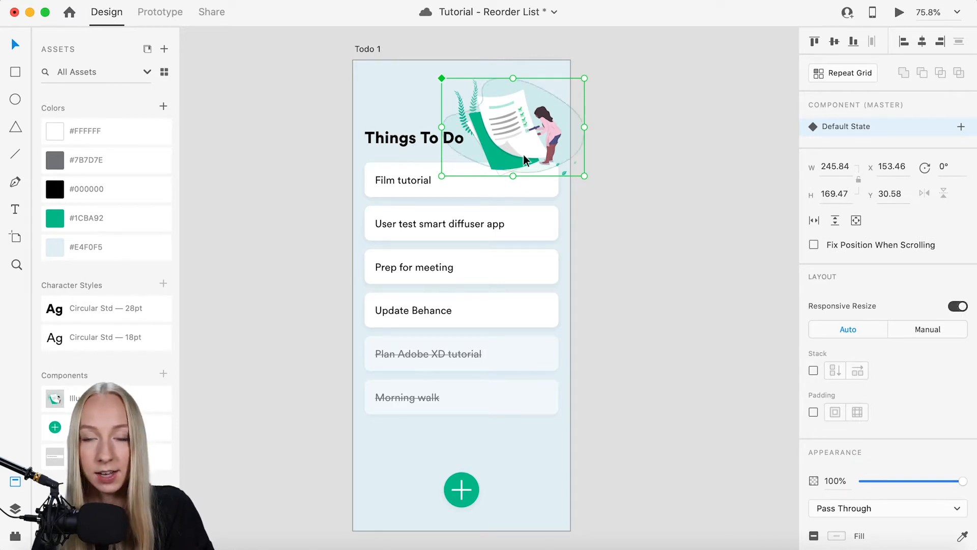
pyautogui.click(447, 172)
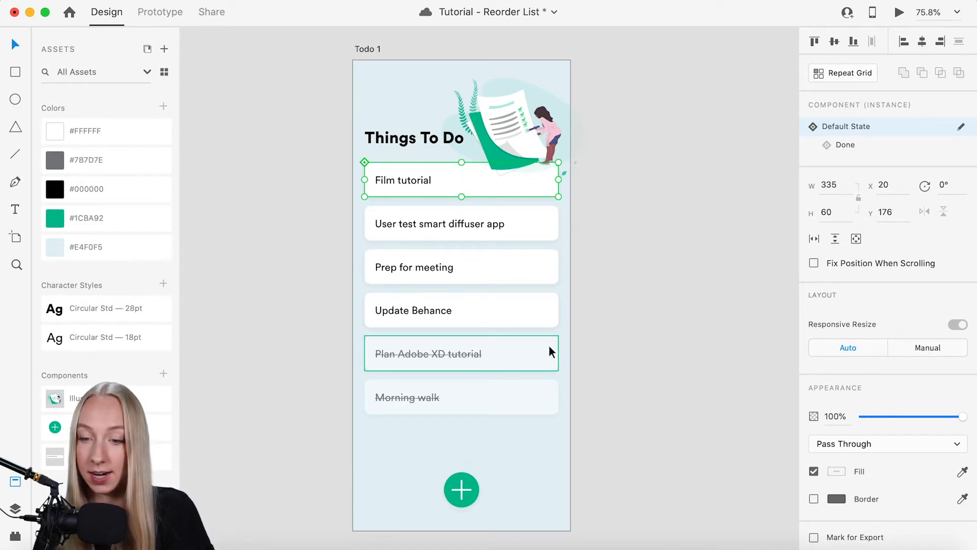
pyautogui.hscroll(5, 552, 222)
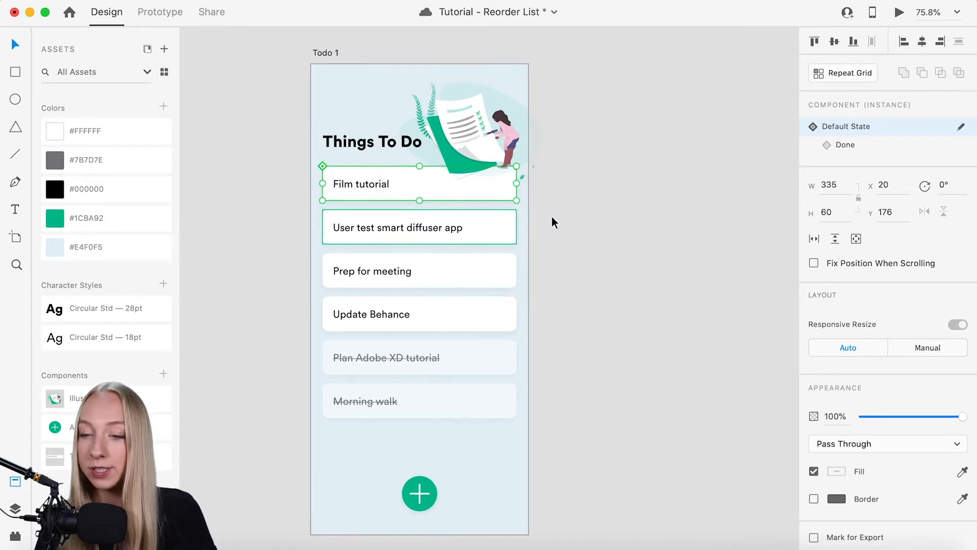
pyautogui.hscroll(6, 552, 219)
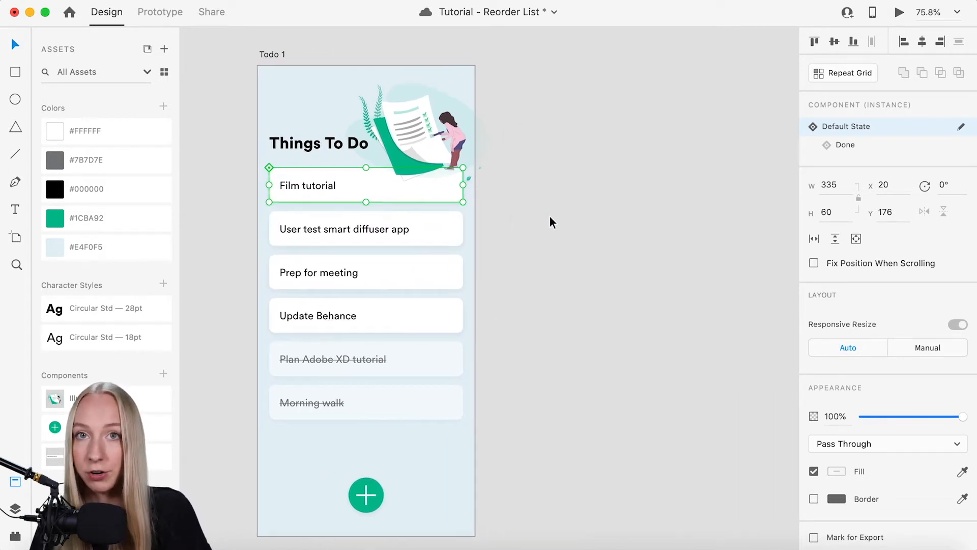
pyautogui.hscroll(-2, 550, 219)
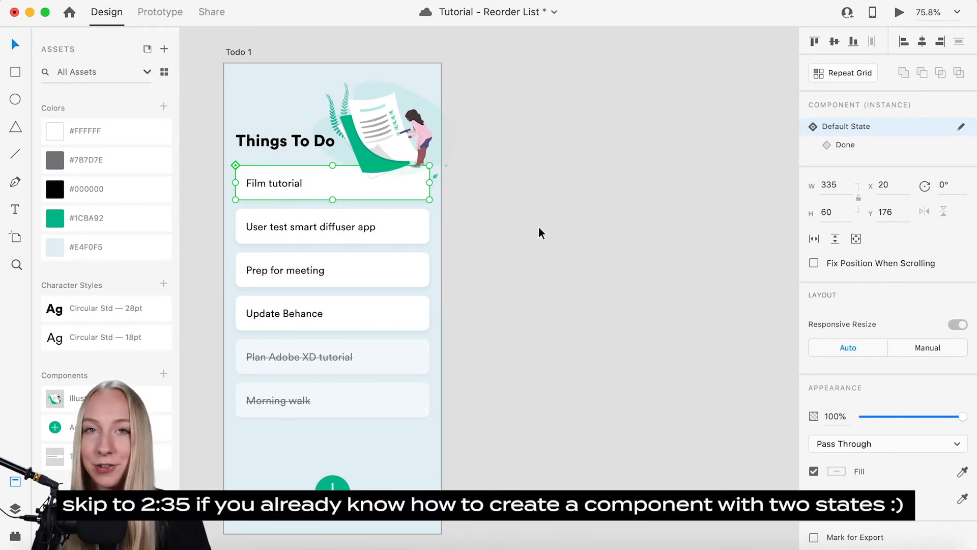
pyautogui.click(540, 227)
pyautogui.press('t')
pyautogui.click(15, 47)
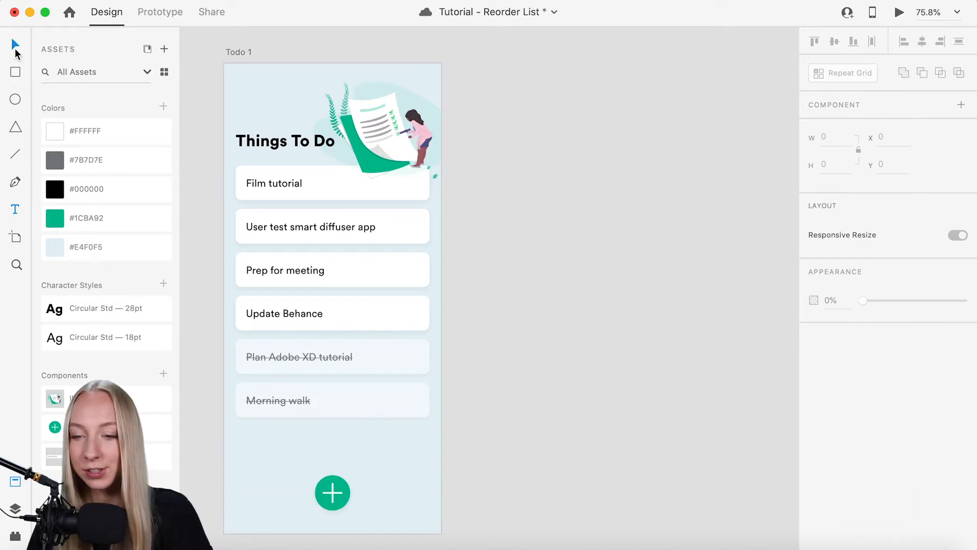
# - Draw a borderless rectangle about 289 by 66 on the empty canvas beside the artboard, with a corner radius of 10
pyautogui.hscroll(3, 554, 217)
pyautogui.scroll(1, 554, 216)
pyautogui.press('r')
pyautogui.moveTo(458, 173); pyautogui.dragTo(625, 209)
pyautogui.click(867, 387)
pyautogui.write('10')
pyautogui.press('Return')
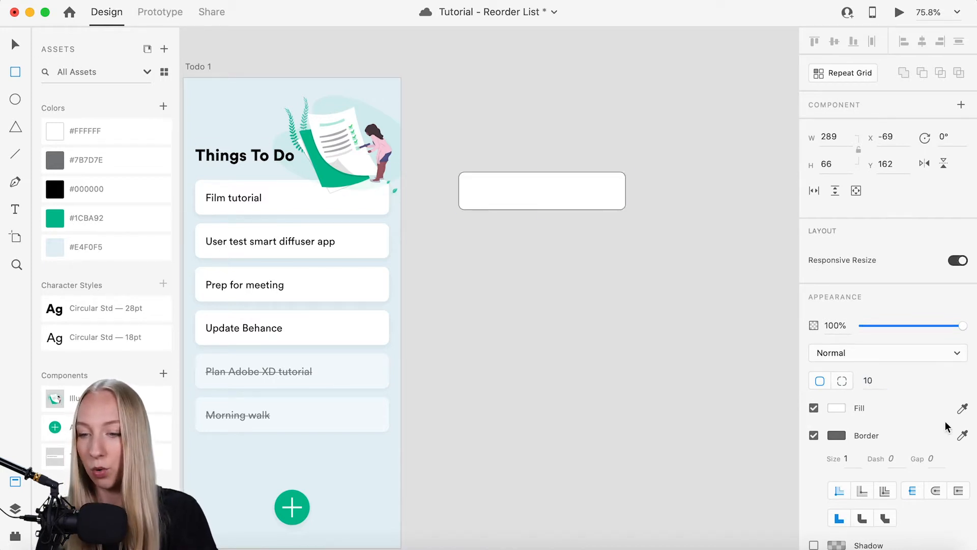
pyautogui.click(814, 436)
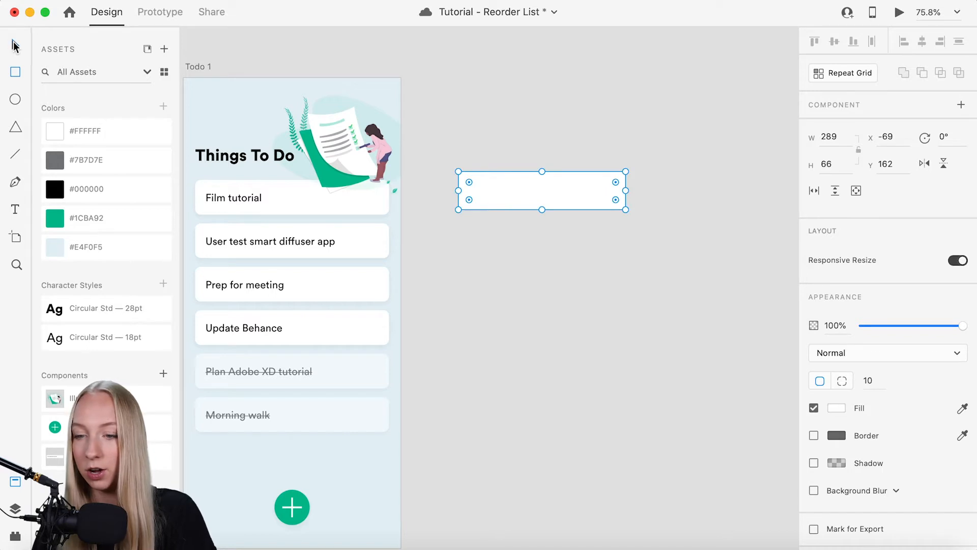
# - Give the rectangle a shadow with a blur of 10 and a shadow colour opacity of 5%
pyautogui.click(814, 462)
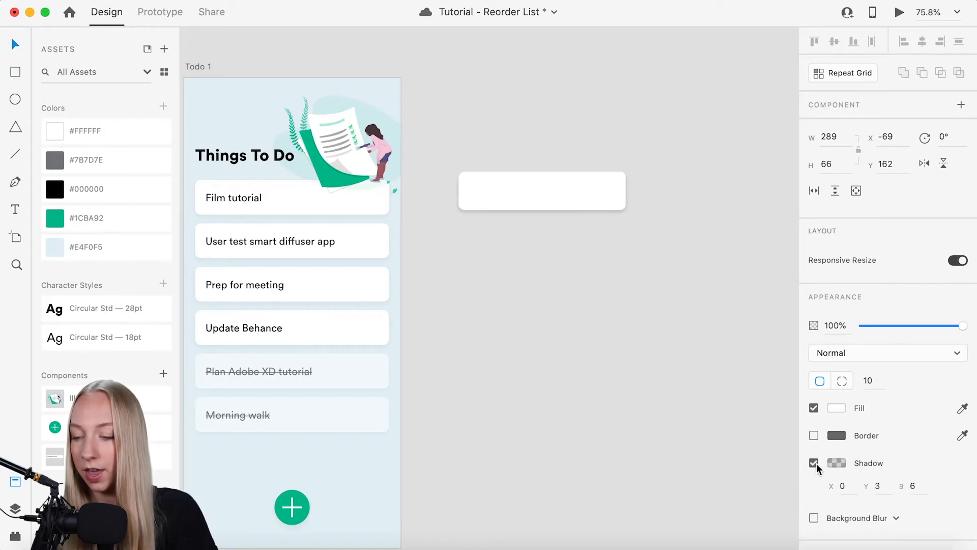
pyautogui.scroll(-1, 914, 479)
pyautogui.scroll(-1, 914, 479)
pyautogui.click(915, 464)
pyautogui.write('10')
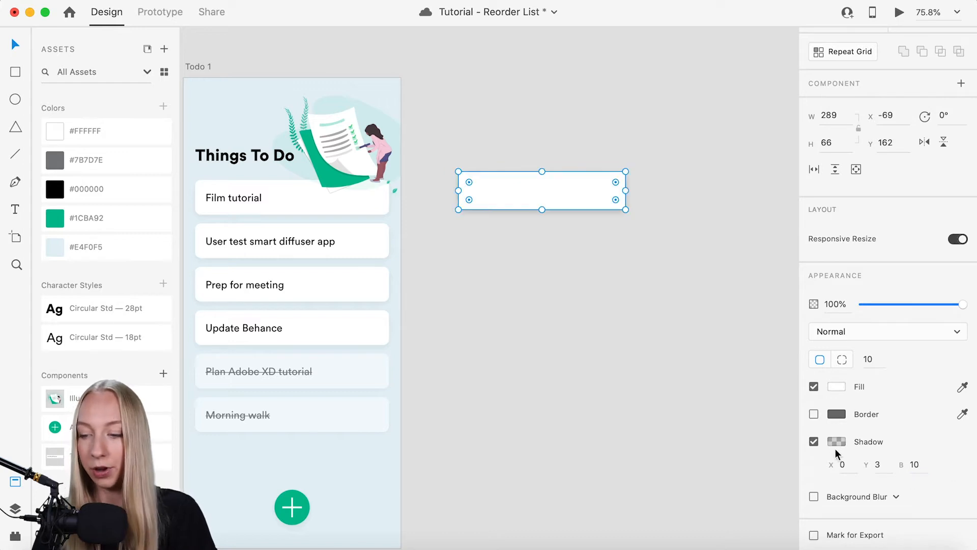
pyautogui.click(836, 442)
pyautogui.doubleClick(778, 494)
pyautogui.write('5')
pyautogui.press('Return')
pyautogui.click(500, 51)
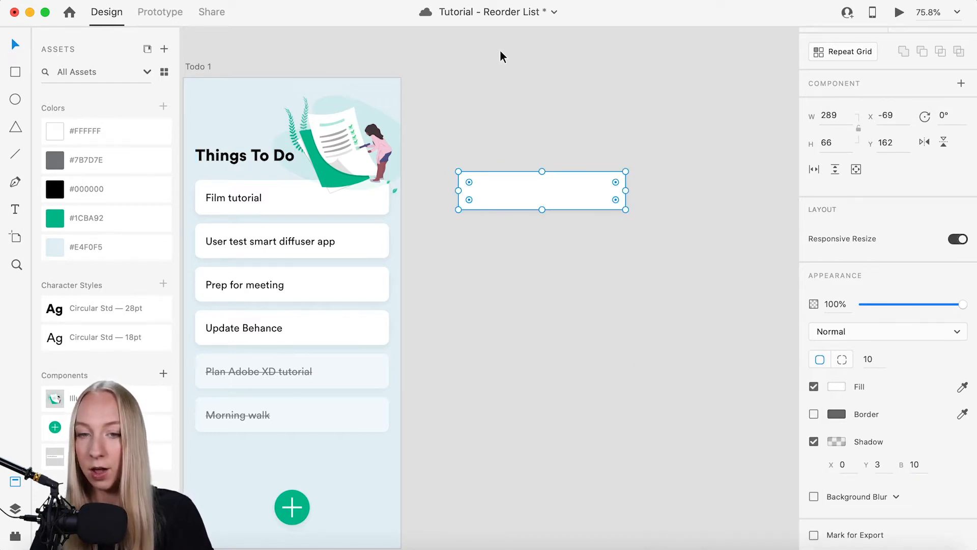
pyautogui.click(500, 51)
# - Add the text "Line item" inside the white rounded rectangle
pyautogui.scroll(3, 572, 187)
pyautogui.press('t')
pyautogui.click(408, 227)
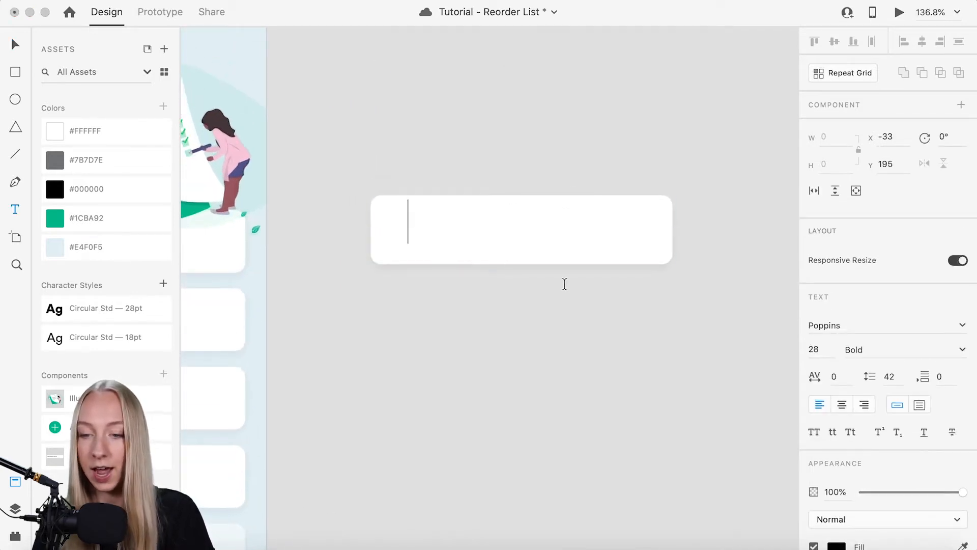
pyautogui.write('Line t')
pyautogui.press('BackSpace')
pyautogui.write('time')
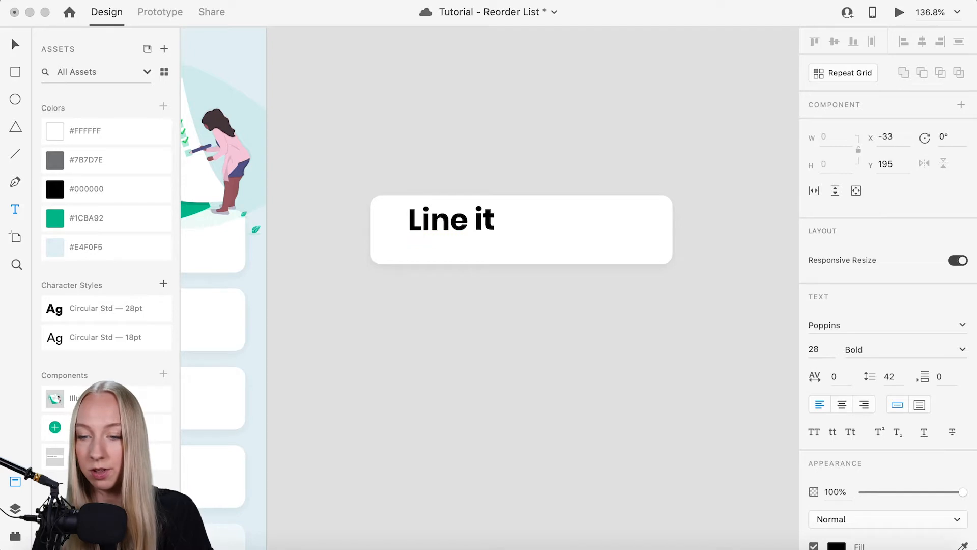
pyautogui.press('BackSpace')
pyautogui.press('BackSpace')
pyautogui.press('BackSpace')
pyautogui.press('BackSpace')
pyautogui.press('BackSpace')
pyautogui.write('item')
pyautogui.press('Escape')
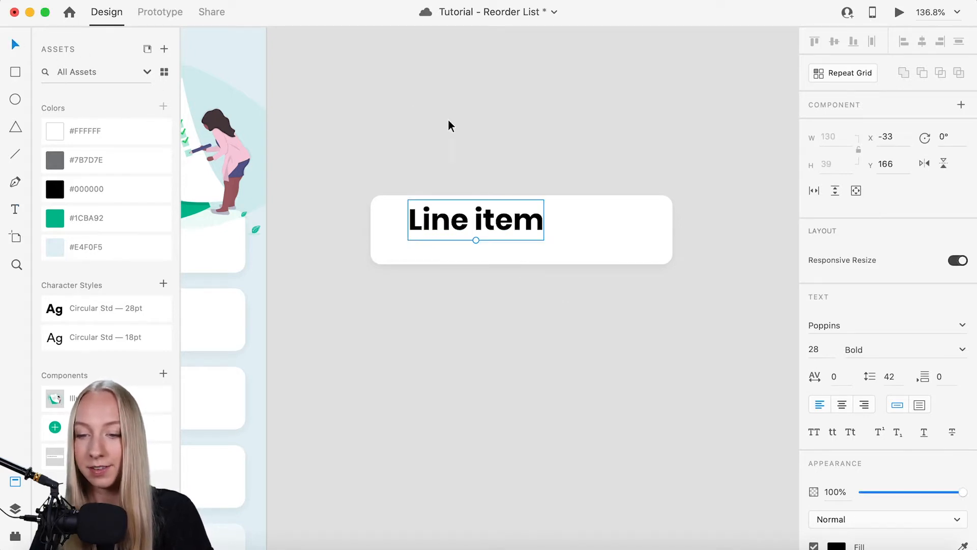
# - Apply the Circular Std 18pt character style to the "Line item" text and position it near the rectangle's left edge, vertically centred
pyautogui.moveTo(453, 220); pyautogui.dragTo(437, 232)
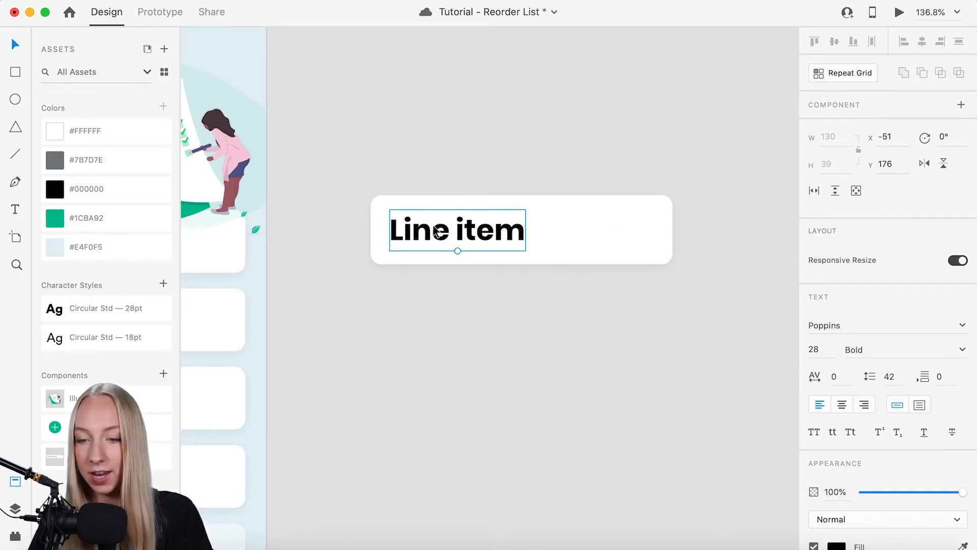
pyautogui.click(68, 335)
pyautogui.moveTo(449, 232); pyautogui.dragTo(450, 230)
pyautogui.press('Escape')
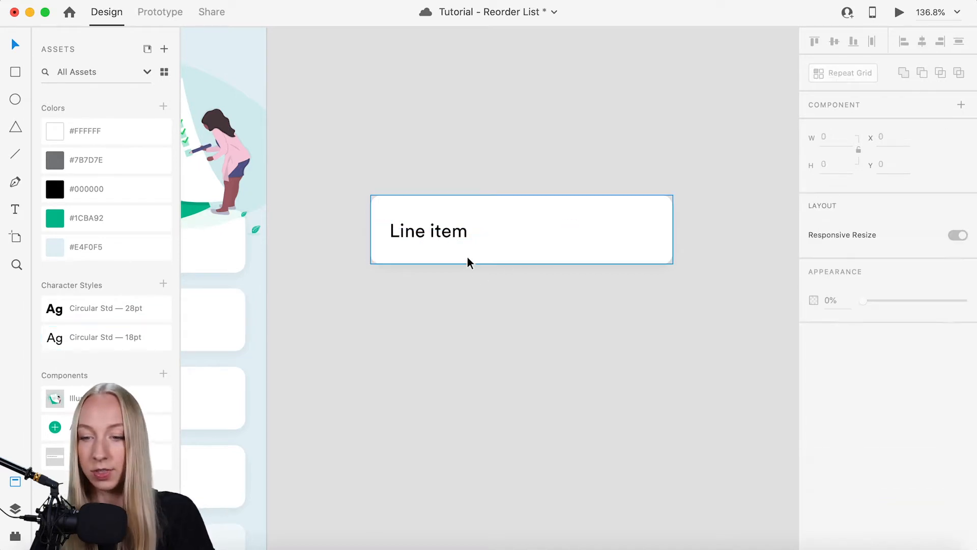
# - Group the rectangle with its text, convert the group into a component and name the component "to do"
pyautogui.moveTo(373, 156); pyautogui.dragTo(532, 333)
pyautogui.press('super+g')
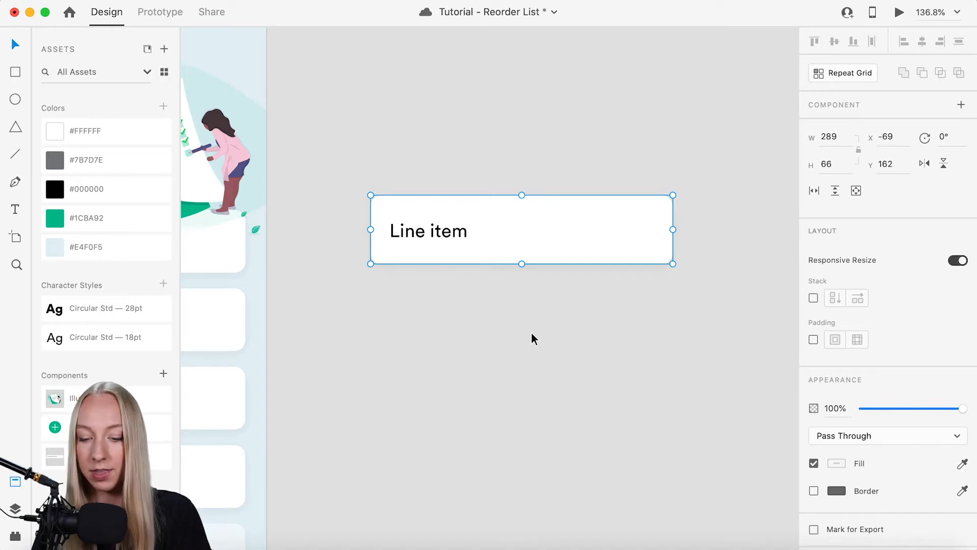
pyautogui.press('super+k')
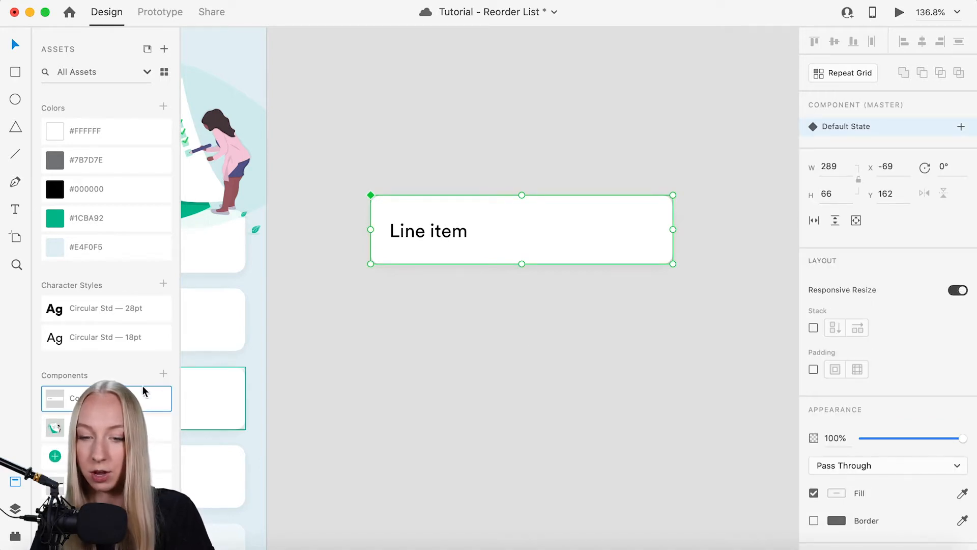
pyautogui.doubleClick(152, 399)
pyautogui.write('to do')
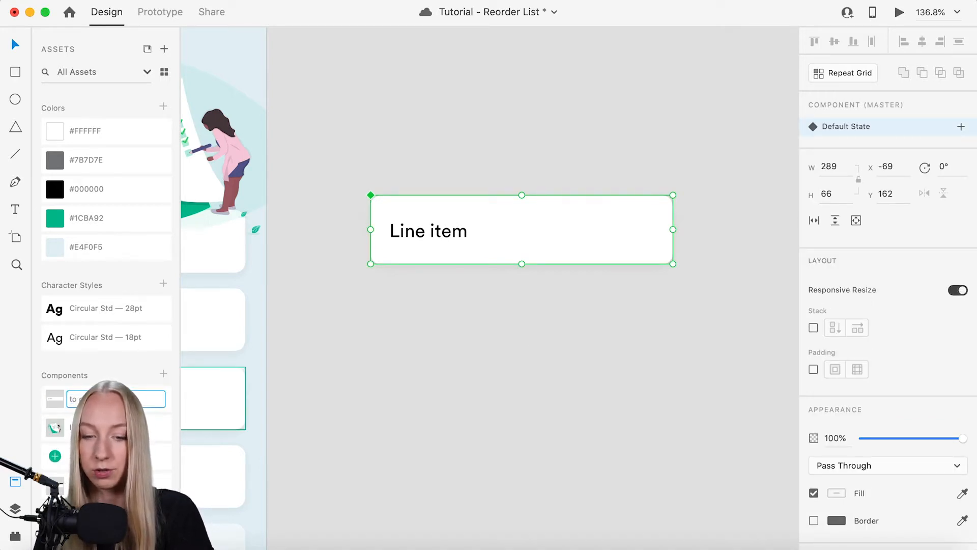
pyautogui.press('Return')
pyautogui.click(420, 351)
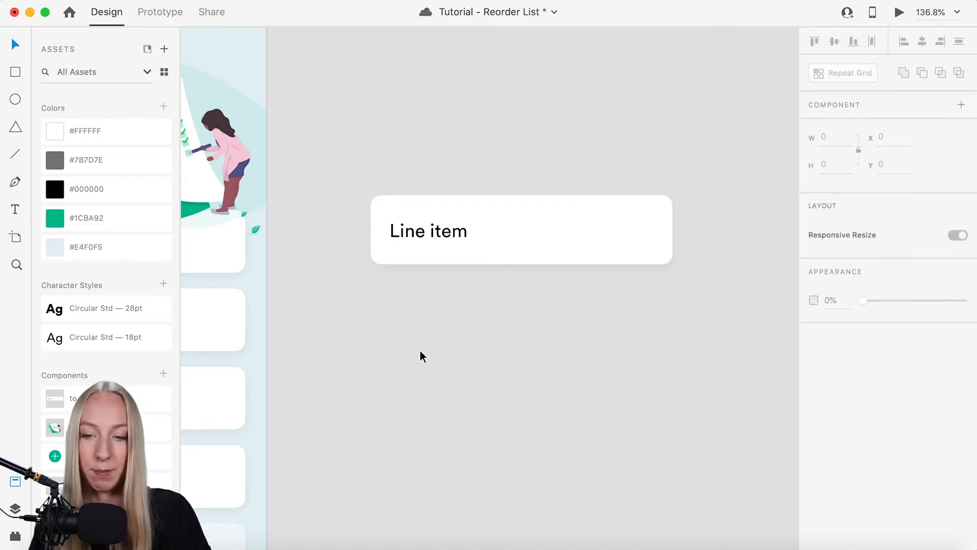
# - Add a new state named "done" to the line item component
pyautogui.click(483, 247)
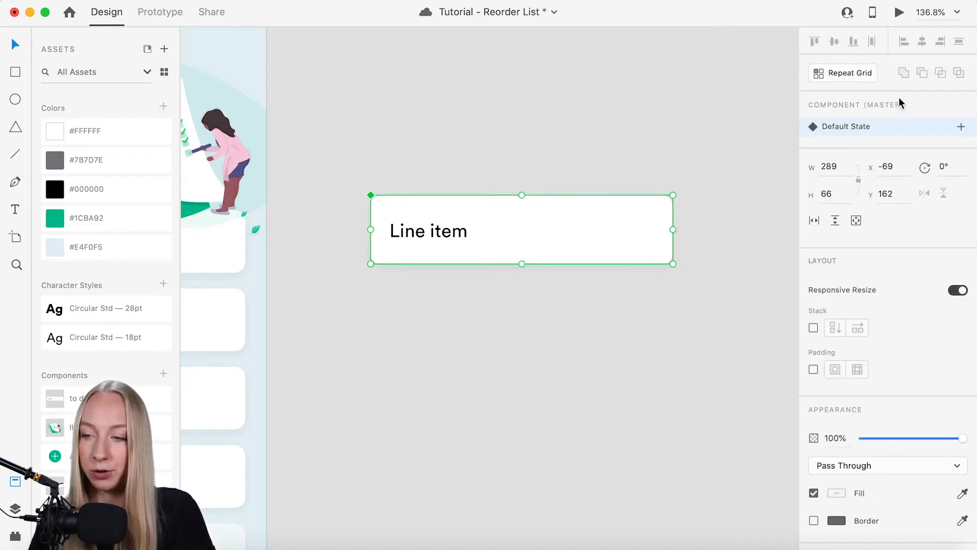
pyautogui.click(961, 127)
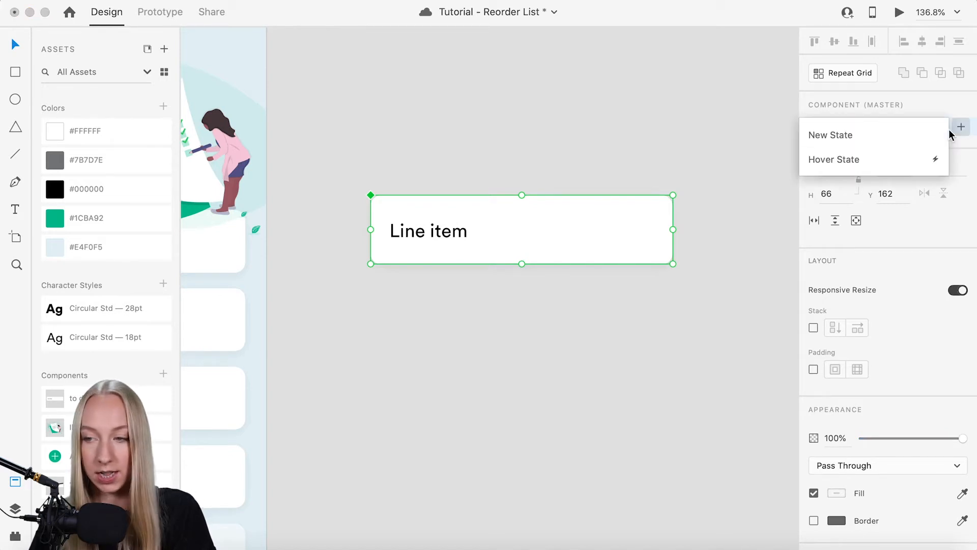
pyautogui.click(859, 136)
pyautogui.write('done')
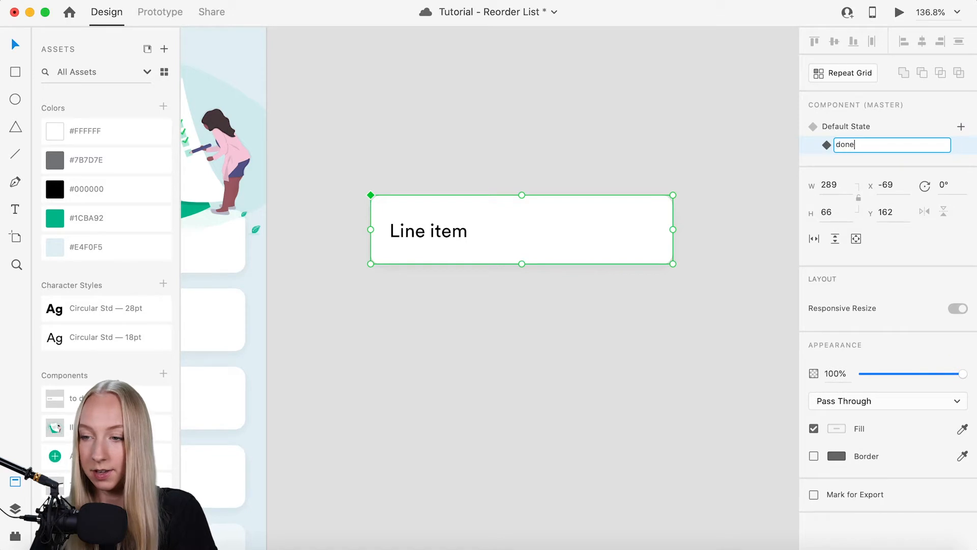
pyautogui.press('Return')
pyautogui.click(453, 344)
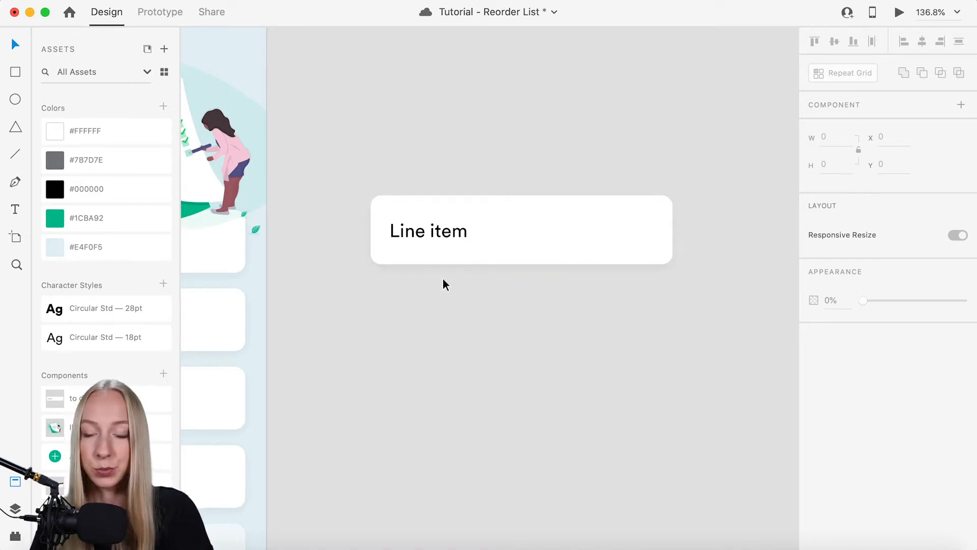
# - In the done state, colour the "Line item" text #7B7D7E and apply strikethrough
pyautogui.click(536, 221)
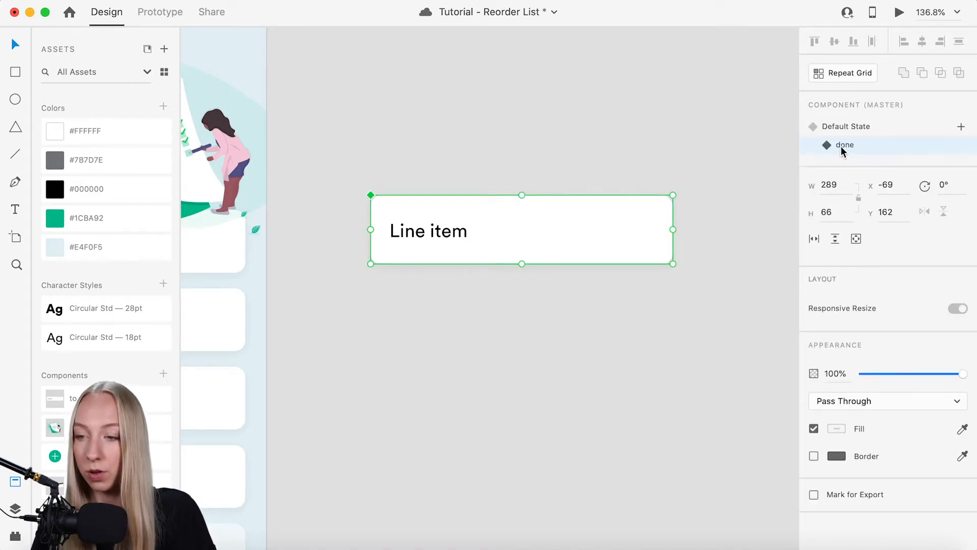
pyautogui.doubleClick(441, 234)
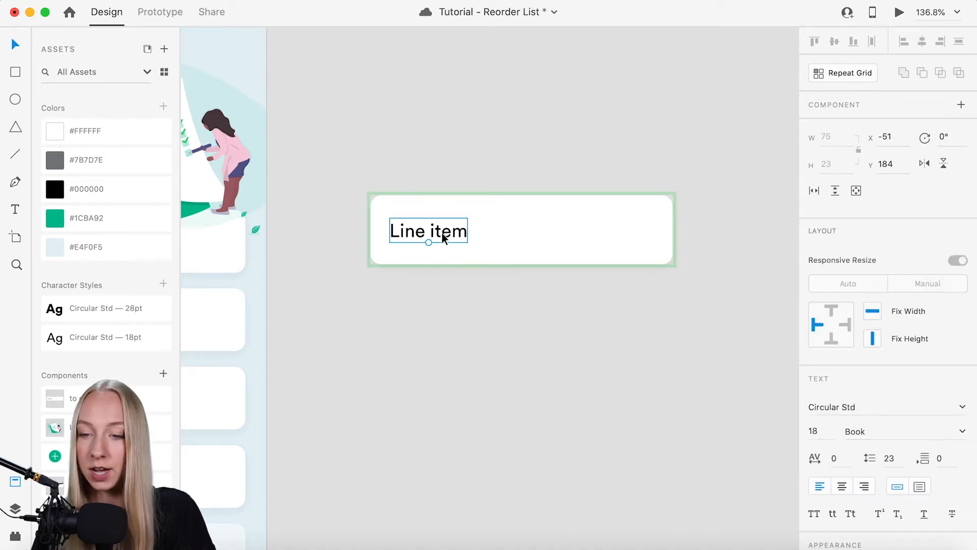
pyautogui.click(55, 161)
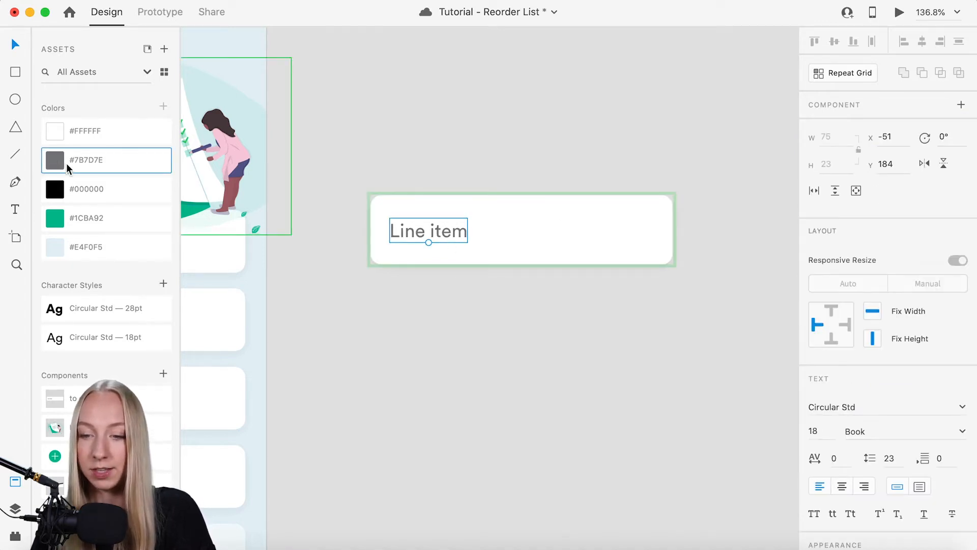
pyautogui.scroll(-2, 947, 501)
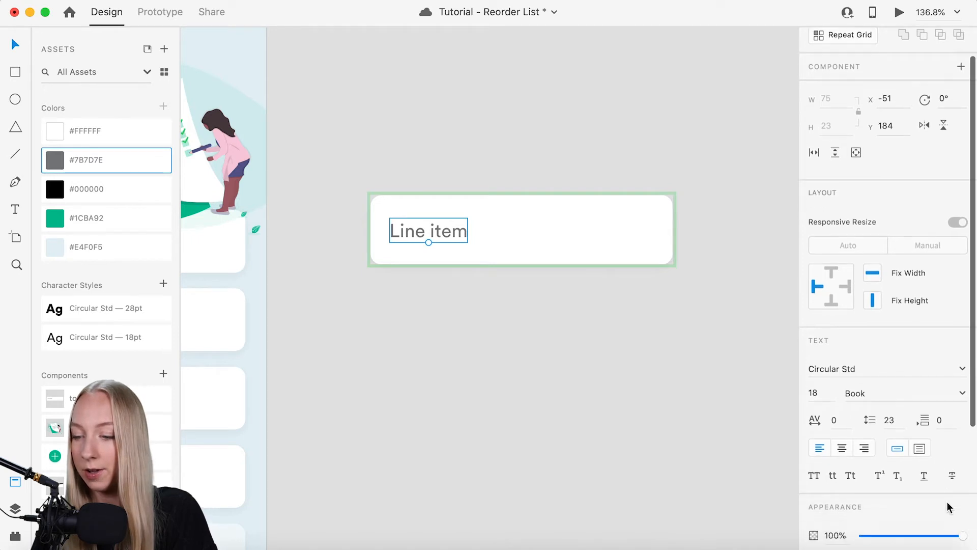
pyautogui.click(952, 472)
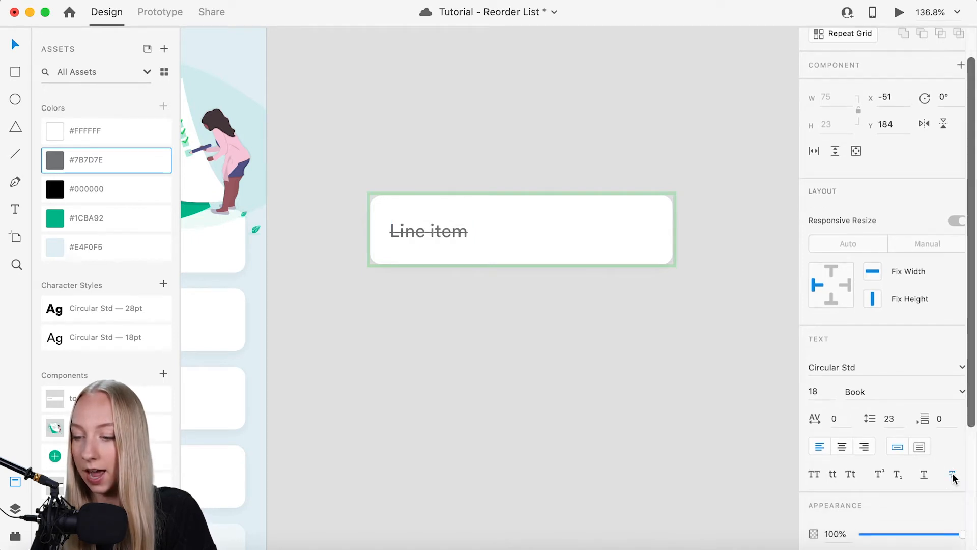
pyautogui.click(470, 340)
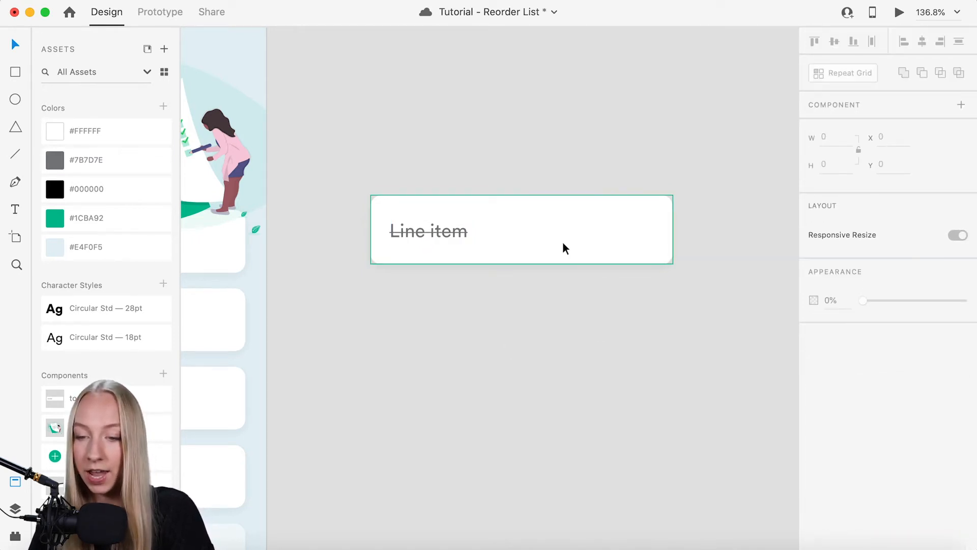
# - Lower the opacity of the white rectangle behind the "Line item" text in the component's done state
pyautogui.click(596, 229)
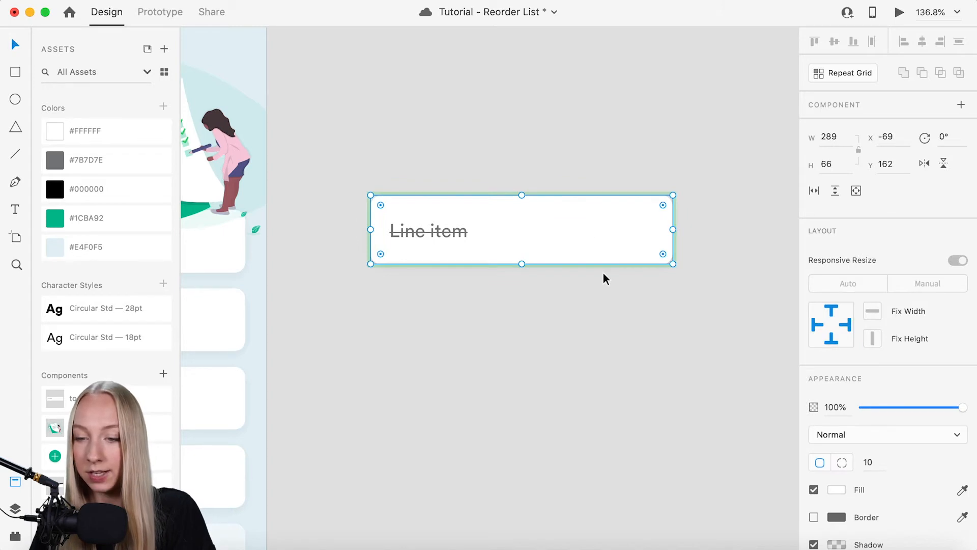
pyautogui.scroll(-3, 878, 406)
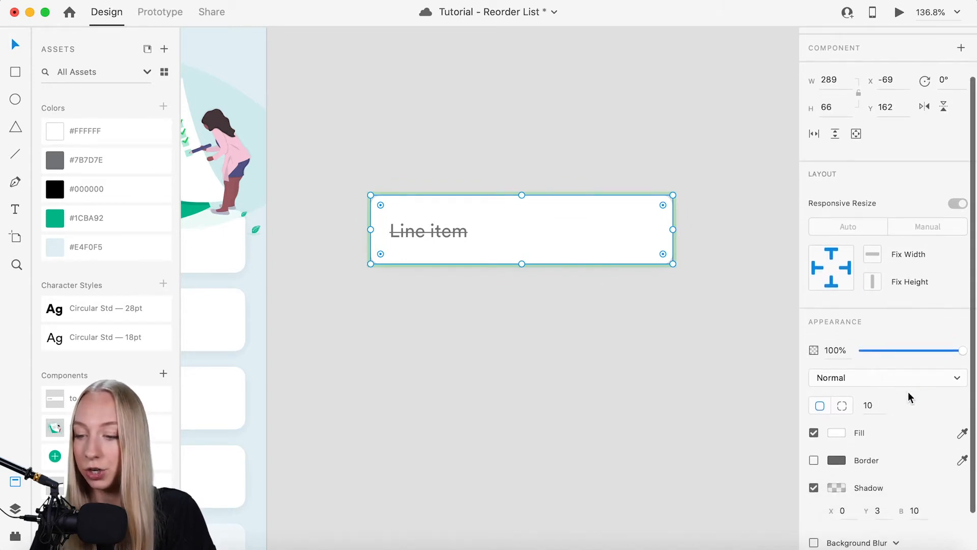
pyautogui.click(633, 361)
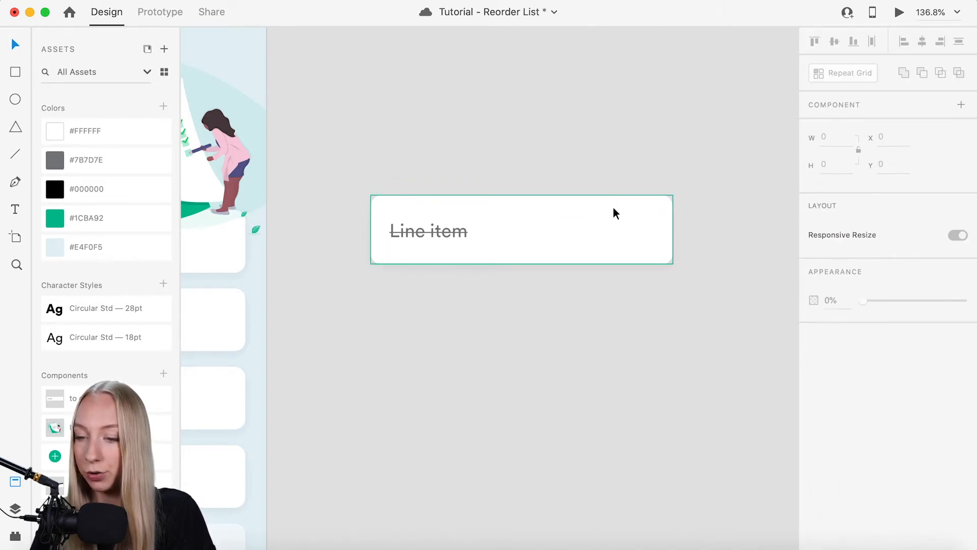
pyautogui.keyDown('super'); pyautogui.click(599, 222); pyautogui.keyUp('super')
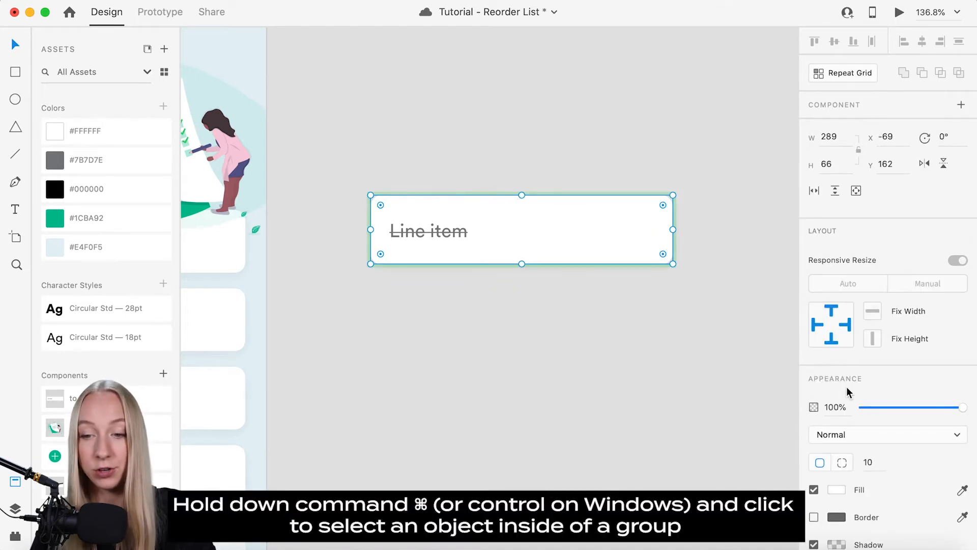
pyautogui.moveTo(909, 407); pyautogui.dragTo(923, 407)
pyautogui.click(615, 402)
# - Compare the faded line item with the completed tasks on the Todo 1 artboard and check the component's default and done states
pyautogui.scroll(-5, 615, 402)
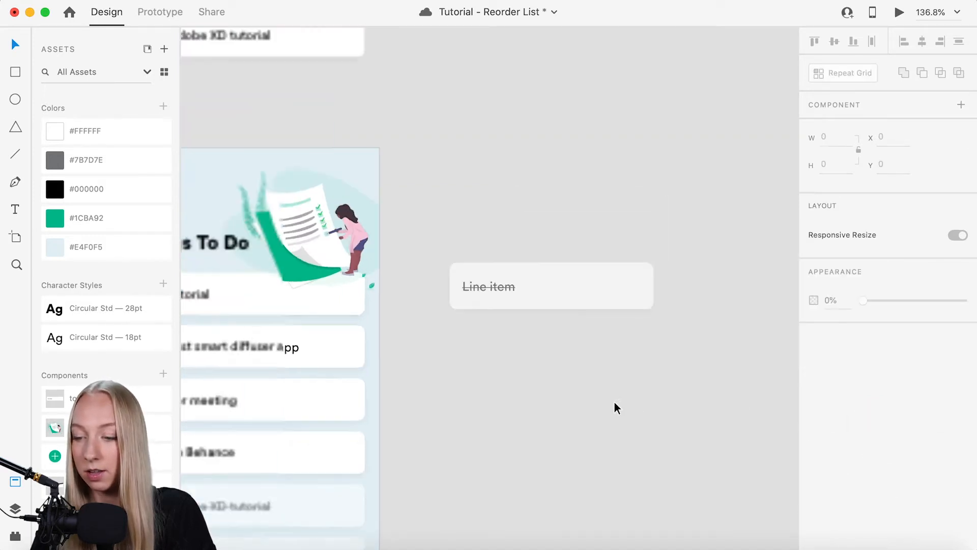
pyautogui.scroll(-3, 615, 403)
pyautogui.hscroll(-2, 615, 402)
pyautogui.scroll(3, 434, 376)
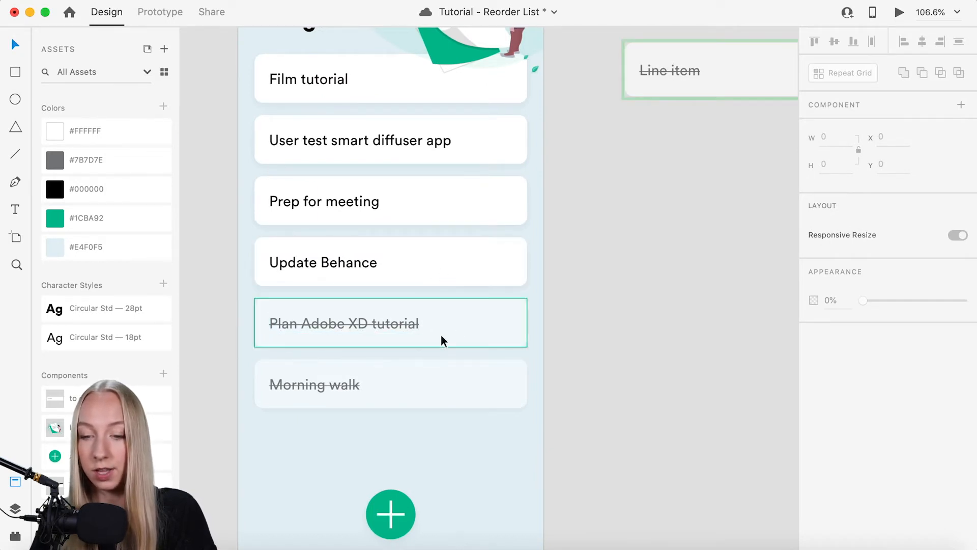
pyautogui.hscroll(5, 560, 268)
pyautogui.scroll(4, 560, 268)
pyautogui.click(574, 222)
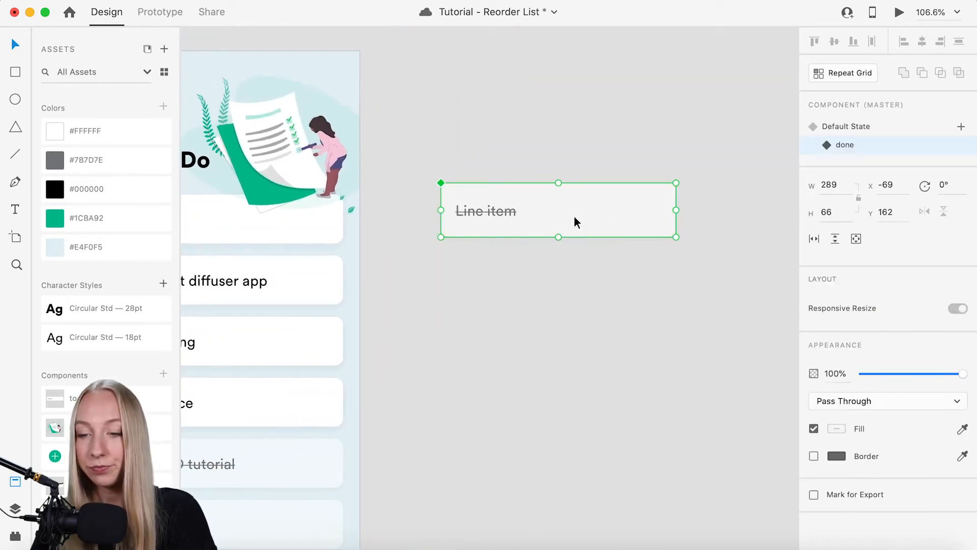
pyautogui.click(850, 126)
pyautogui.click(846, 144)
pyautogui.click(850, 127)
pyautogui.click(848, 140)
# - Delete the line item component from the canvas beside the artboard
pyautogui.click(653, 304)
pyautogui.click(619, 215)
pyautogui.press('Delete')
# - Duplicate the Todo 1 artboard beside the original and name the copy "Todo 2"
pyautogui.scroll(-5, 619, 216)
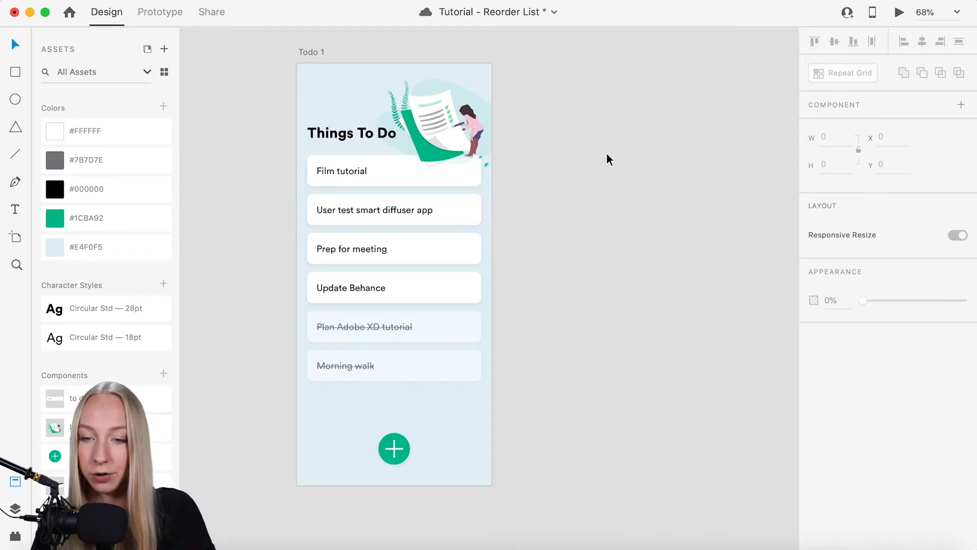
pyautogui.scroll(2, 606, 152)
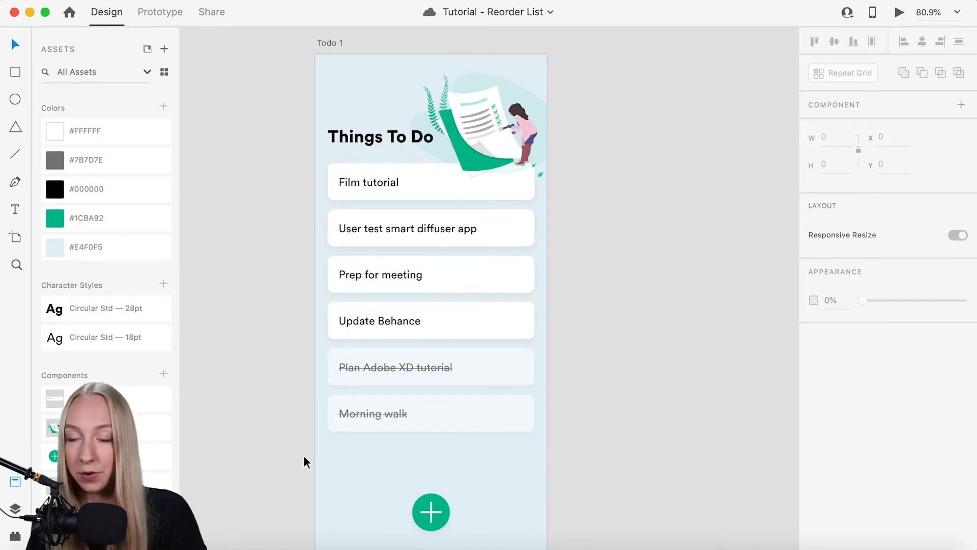
pyautogui.scroll(-3, 304, 456)
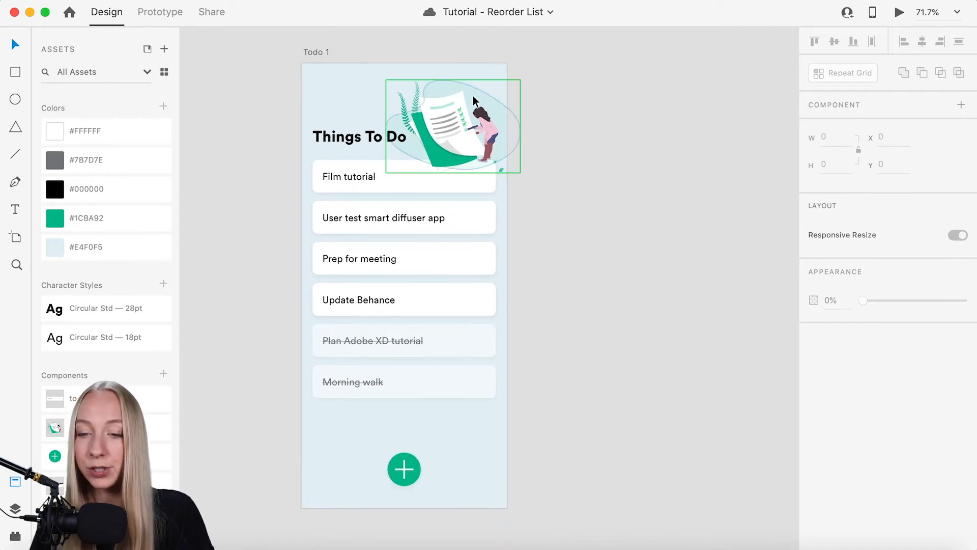
pyautogui.hscroll(1, 371, 60)
pyautogui.moveTo(287, 57); pyautogui.dragTo(577, 55)
pyautogui.doubleClick(530, 55)
pyautogui.write('2')
pyautogui.press('Return')
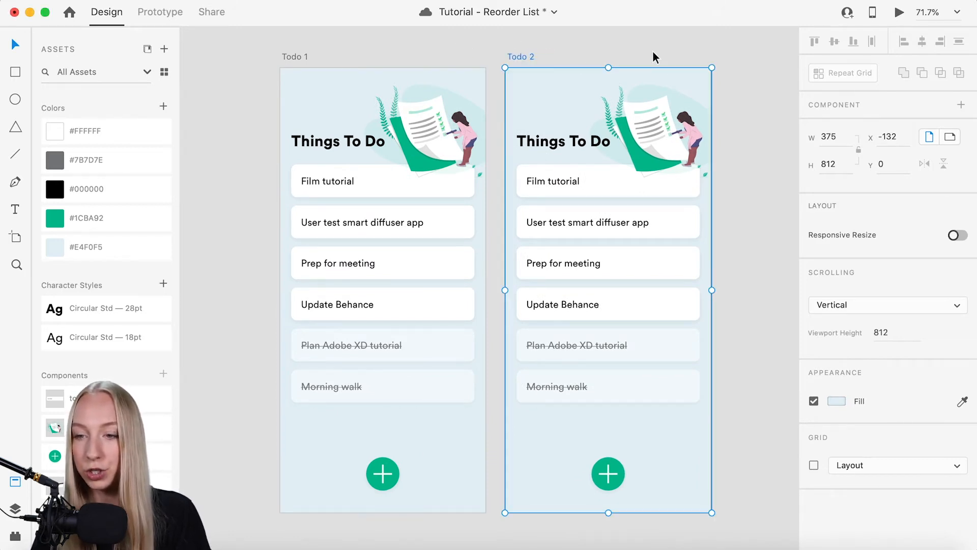
pyautogui.click(265, 197)
pyautogui.hscroll(3, 262, 198)
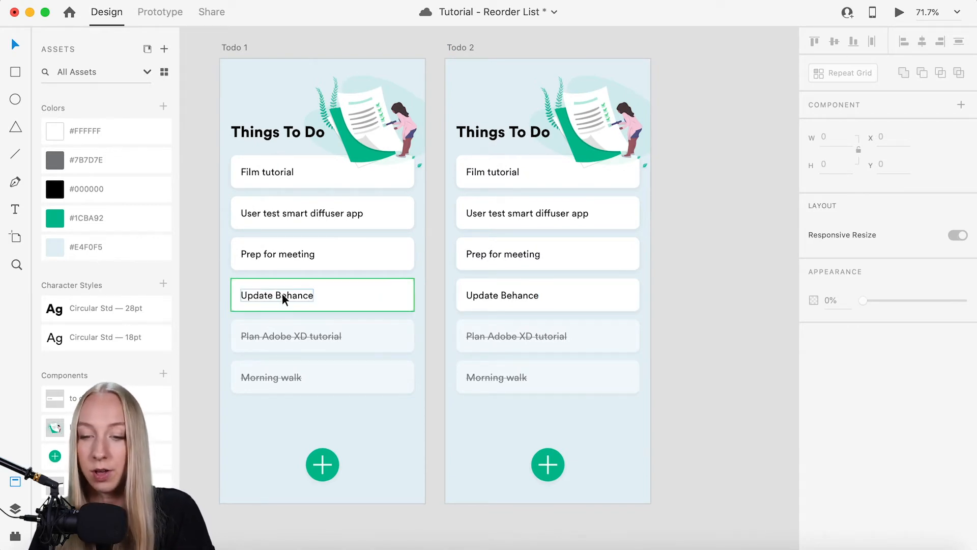
pyautogui.doubleClick(573, 289)
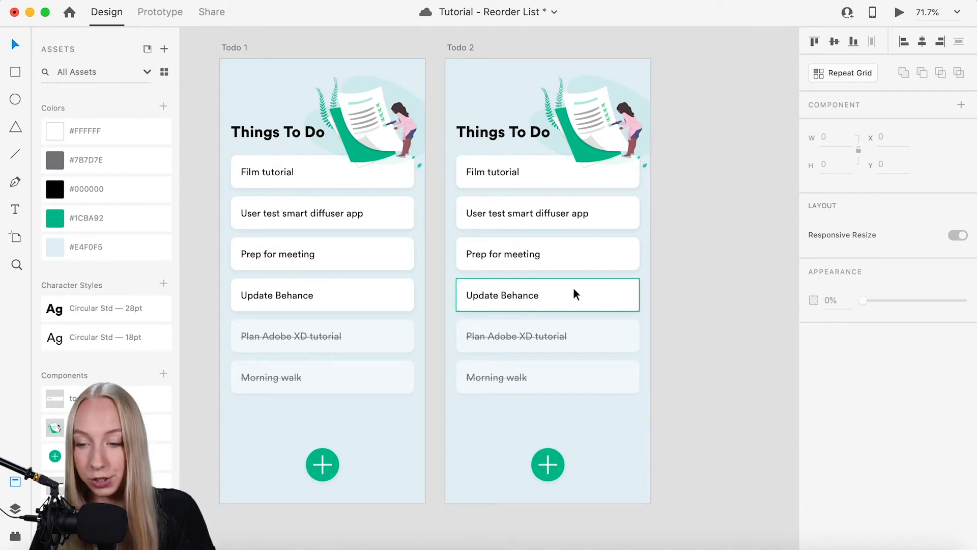
pyautogui.moveTo(593, 293); pyautogui.dragTo(589, 232)
pyautogui.press('super+z')
pyautogui.click(728, 279)
# - On Todo 2, reorder the tasks so "Update Behance" comes first and the other three open tasks each sit one row lower
pyautogui.moveTo(590, 301); pyautogui.dragTo(586, 133)
pyautogui.keyDown('shift'); pyautogui.click(564, 218); pyautogui.keyUp('shift')
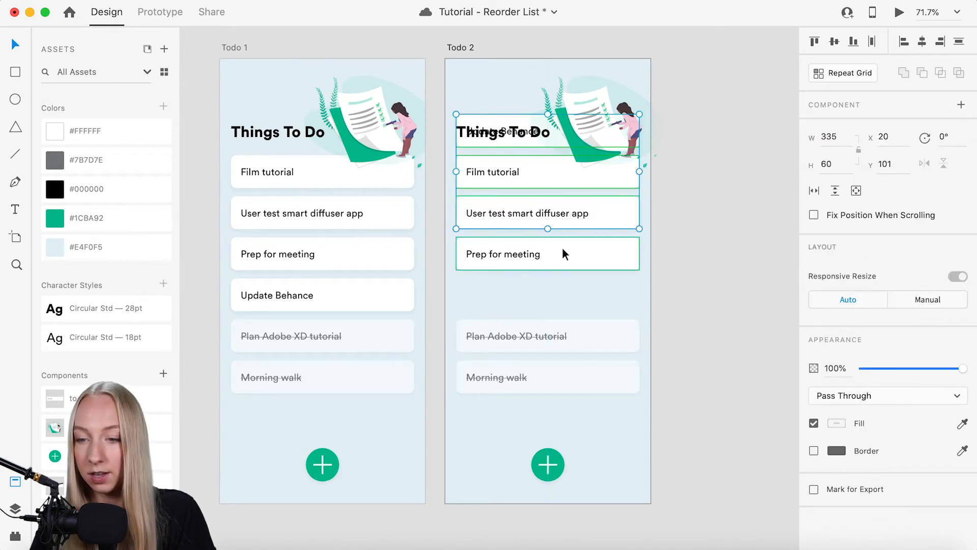
pyautogui.keyDown('shift'); pyautogui.click(563, 252); pyautogui.keyUp('shift')
pyautogui.moveTo(602, 257); pyautogui.dragTo(600, 295)
pyautogui.click(703, 298)
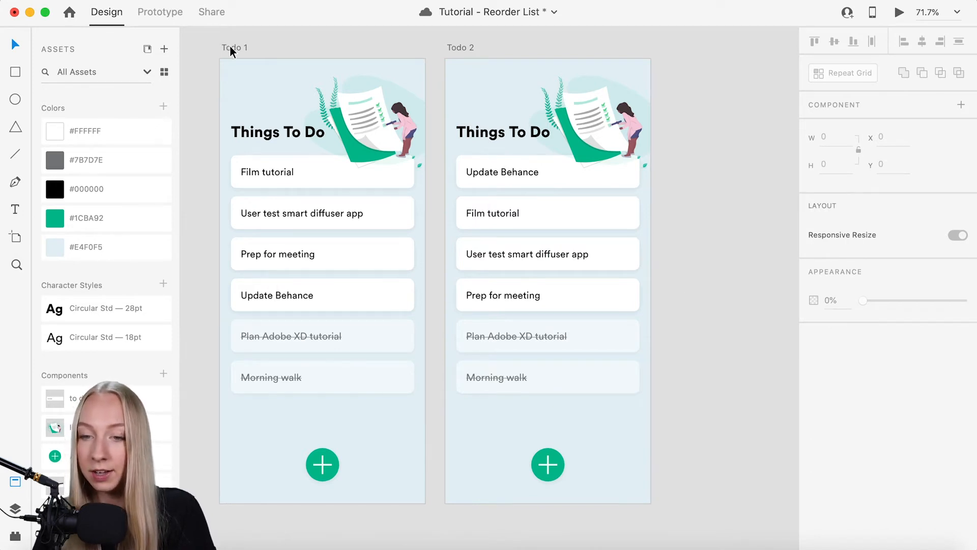
# - In prototype mode, link the "Update Behance" item on Todo 1 to Todo 2 with a Drag trigger and Auto-Animate
pyautogui.click(161, 13)
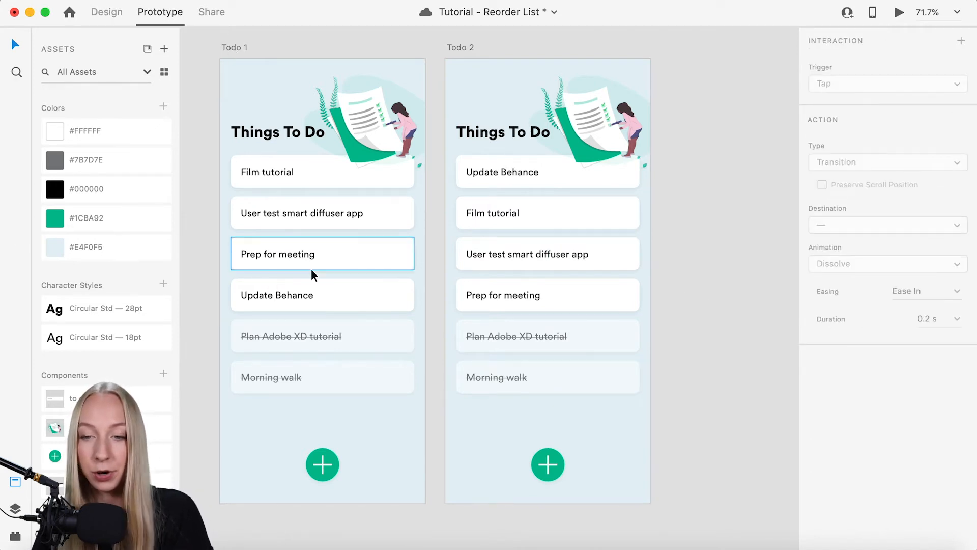
pyautogui.click(325, 293)
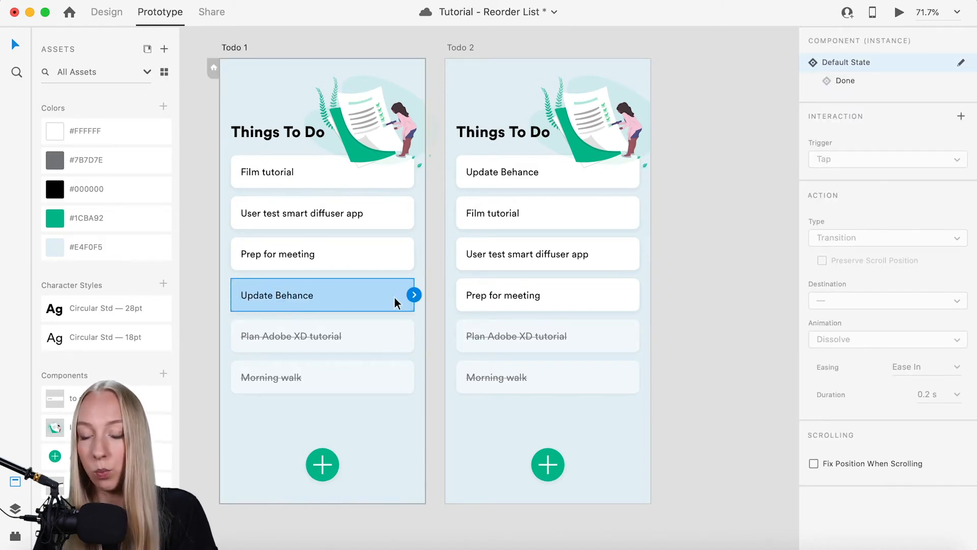
pyautogui.moveTo(414, 295); pyautogui.dragTo(511, 209)
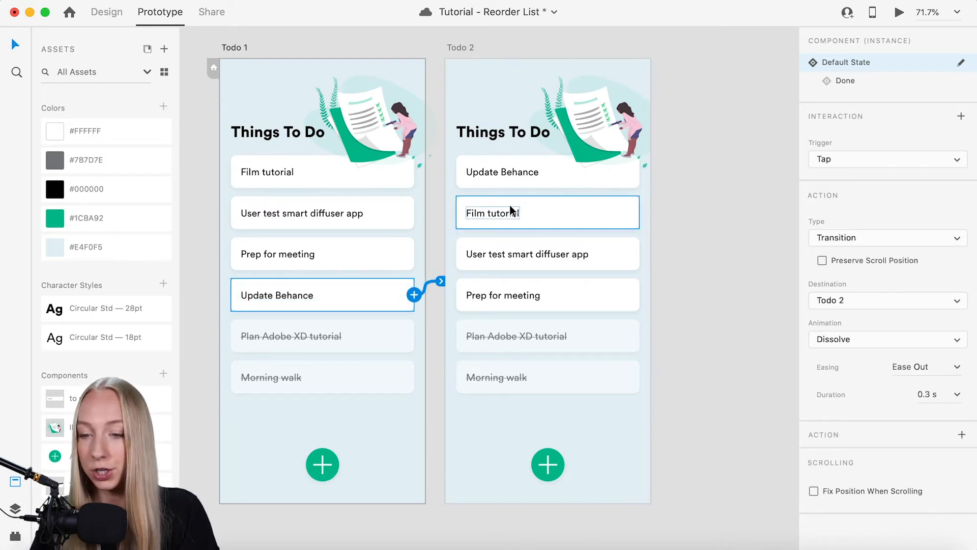
pyautogui.click(838, 159)
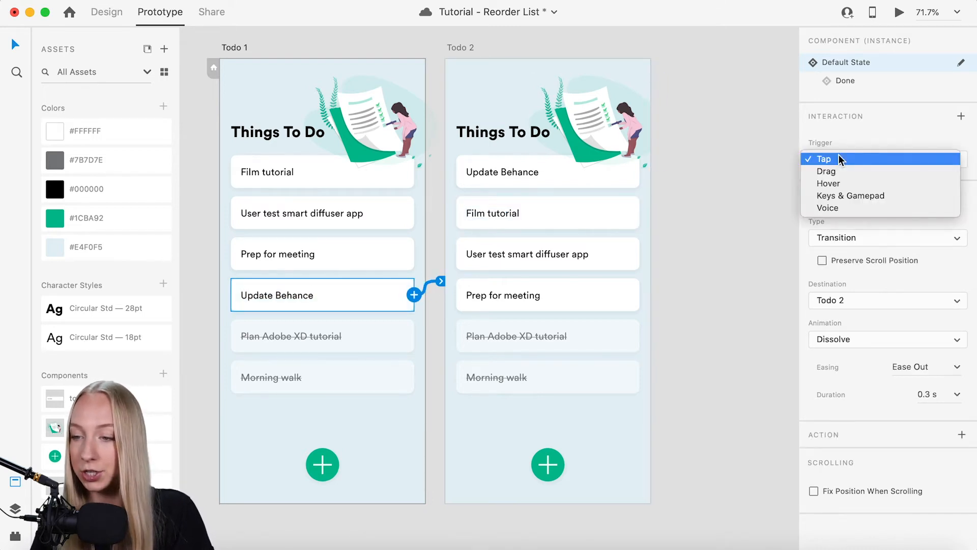
pyautogui.click(828, 172)
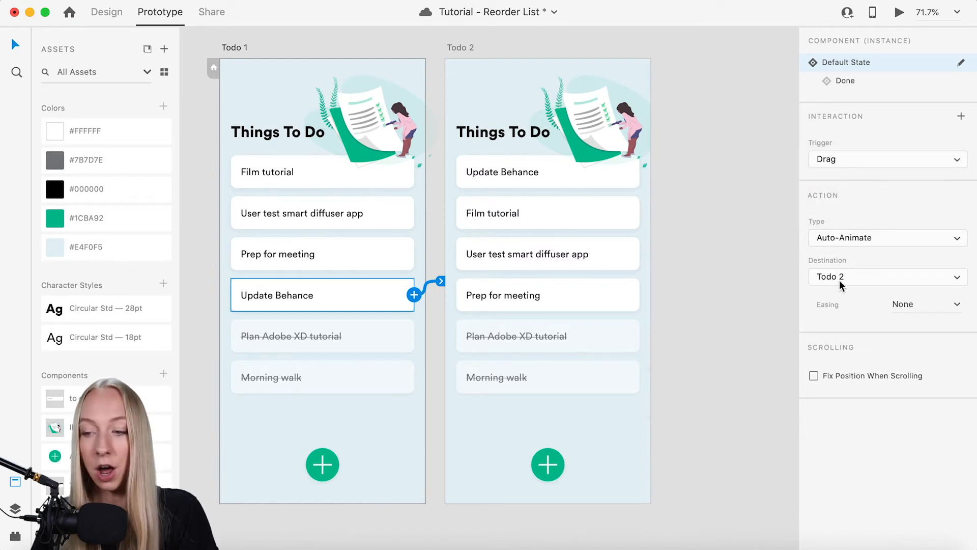
# - Preview the prototype from Todo 1, test moving "Update Behance" to the top of the list and close the preview
pyautogui.hscroll(1, 711, 161)
pyautogui.scroll(-1, 711, 162)
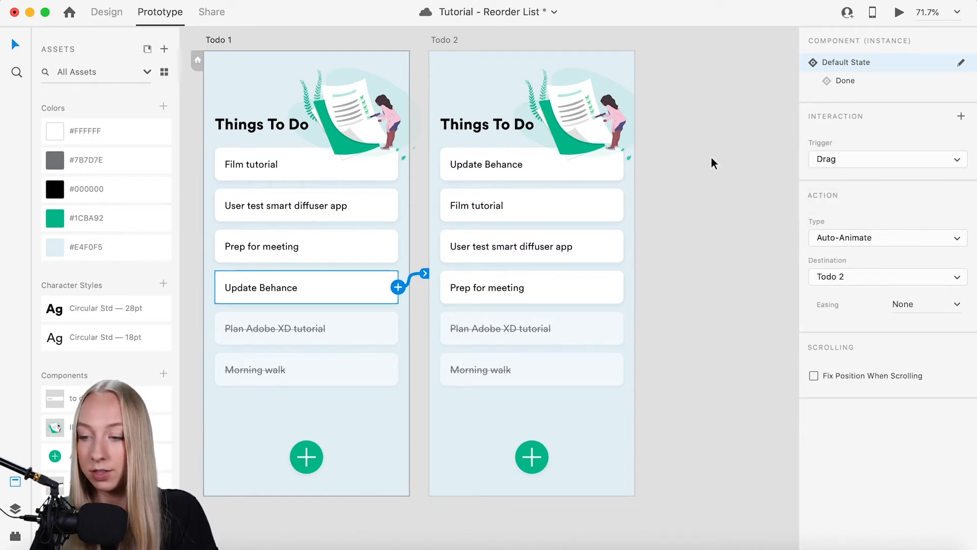
pyautogui.hscroll(-1, 552, 144)
pyautogui.scroll(1, 553, 145)
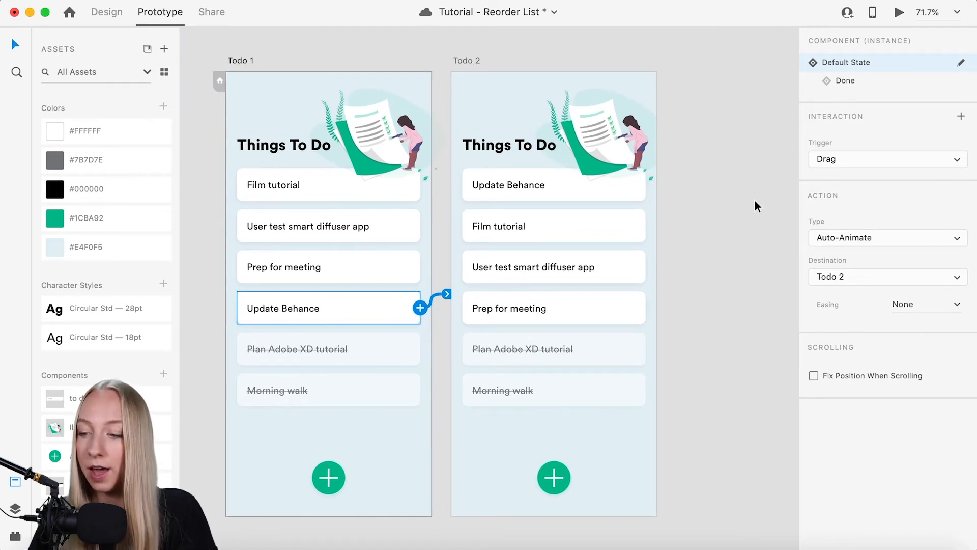
pyautogui.click(720, 157)
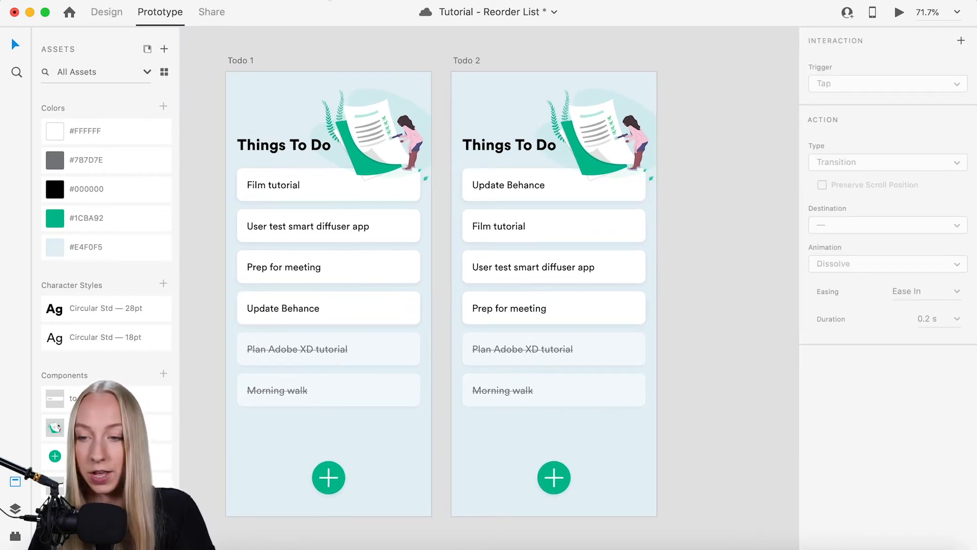
pyautogui.click(243, 61)
pyautogui.click(899, 12)
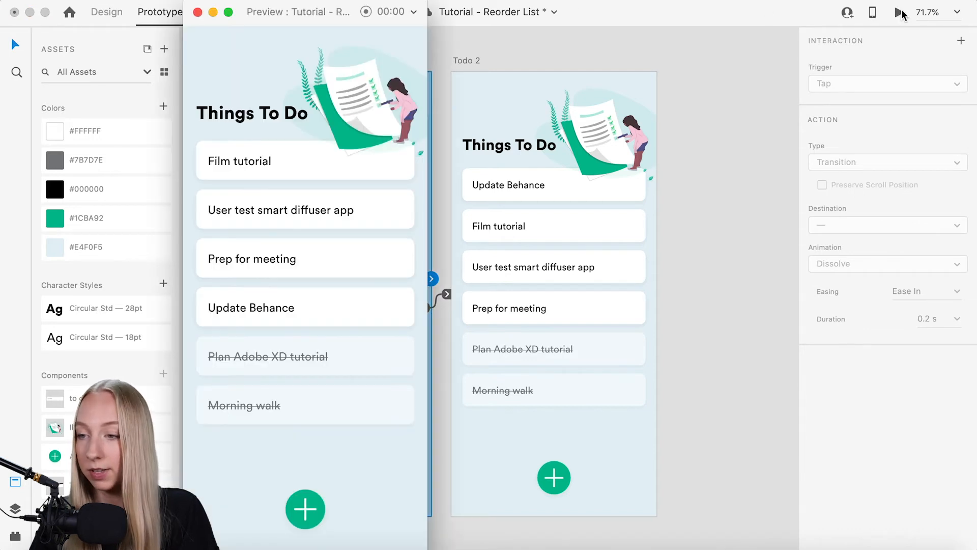
pyautogui.moveTo(321, 319); pyautogui.dragTo(320, 162)
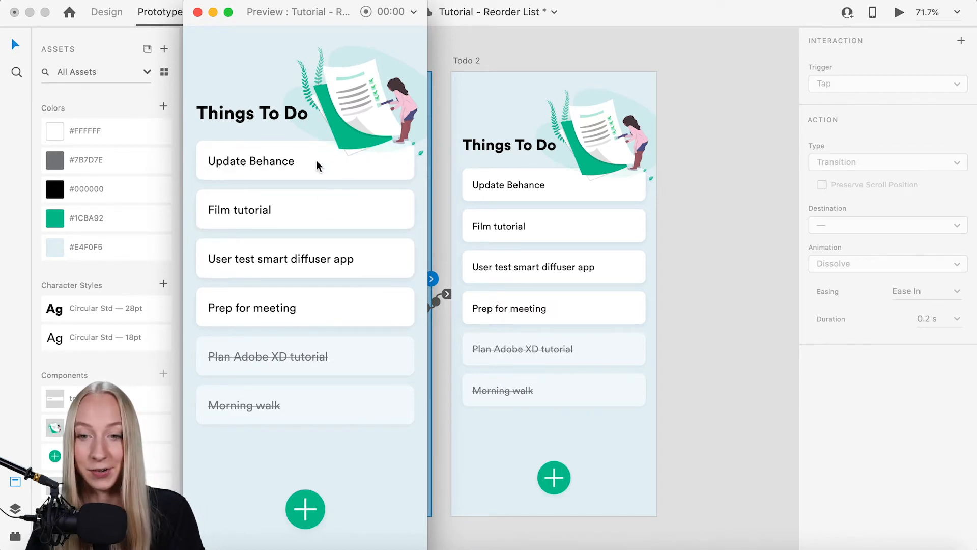
pyautogui.click(198, 12)
pyautogui.click(449, 61)
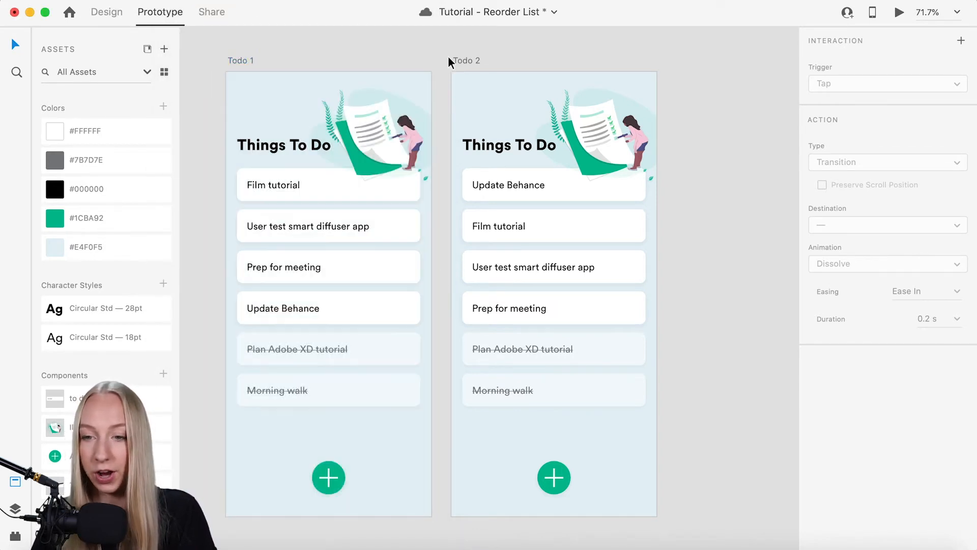
pyautogui.scroll(-2, 511, 97)
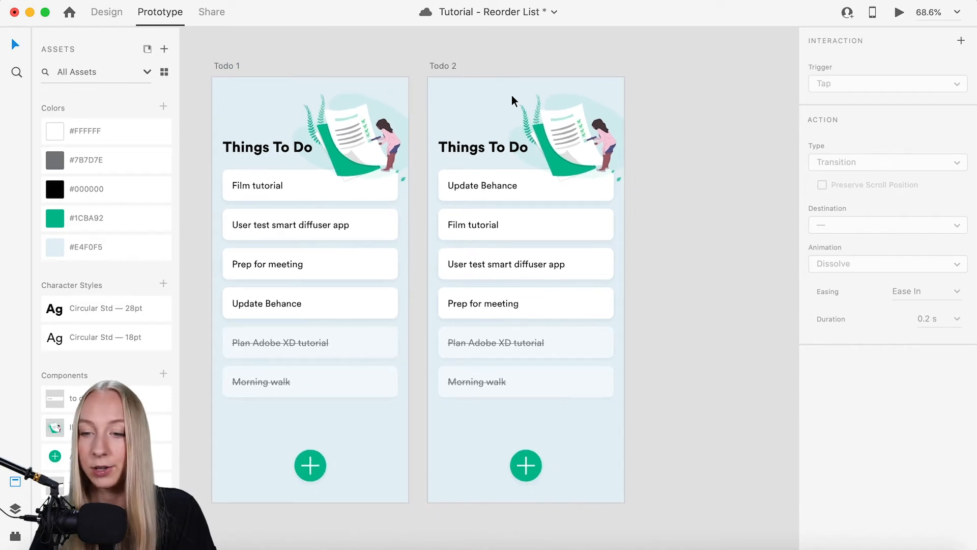
pyautogui.hscroll(-2, 513, 230)
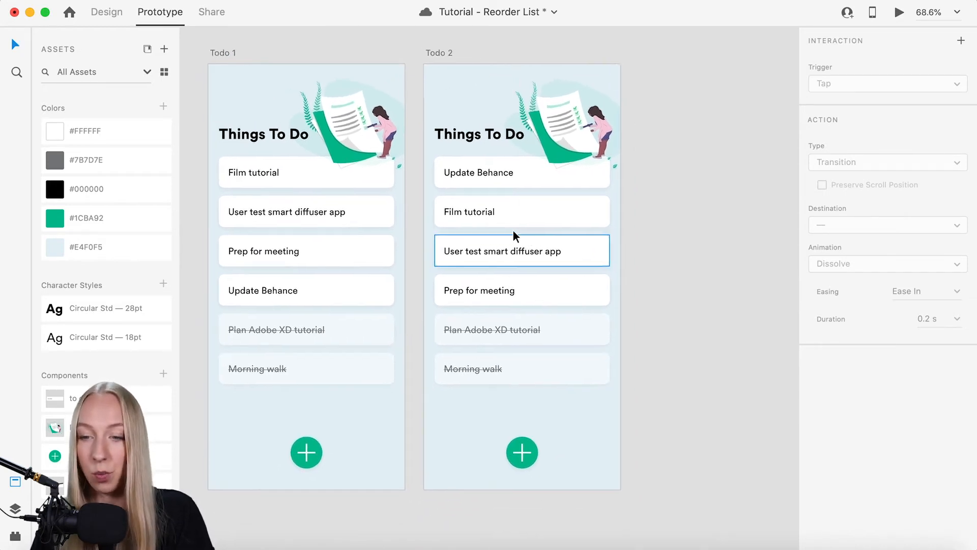
pyautogui.scroll(1, 513, 231)
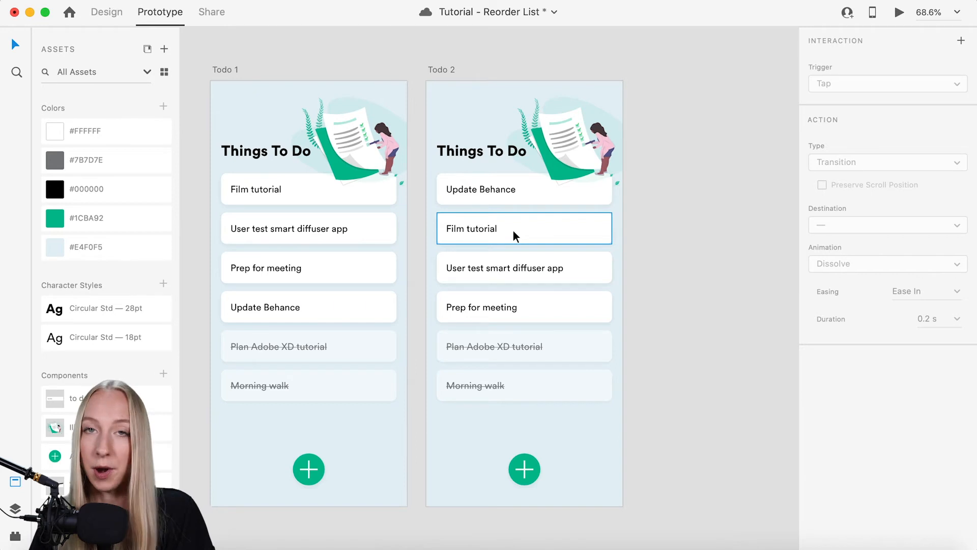
pyautogui.hscroll(2, 444, 257)
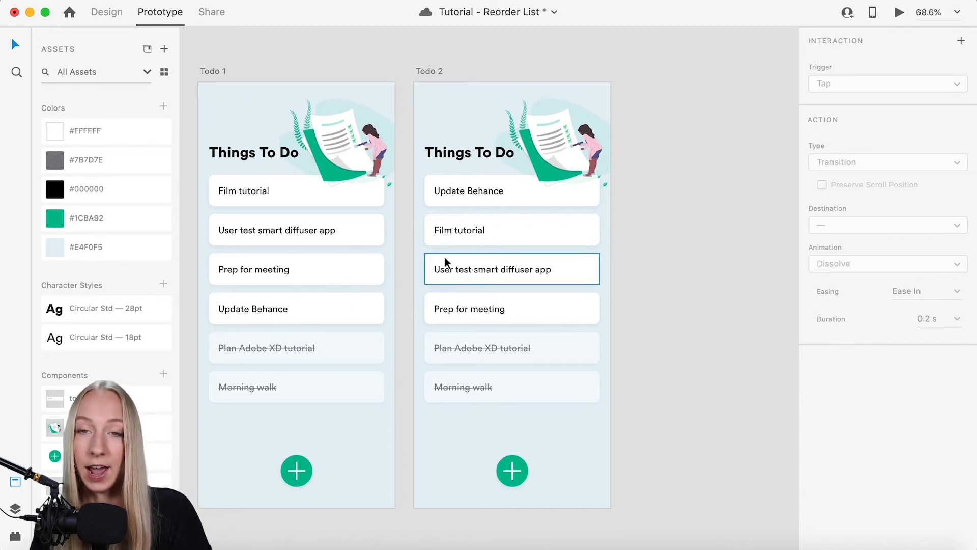
pyautogui.moveTo(398, 64); pyautogui.dragTo(618, 65)
pyautogui.press('super+z')
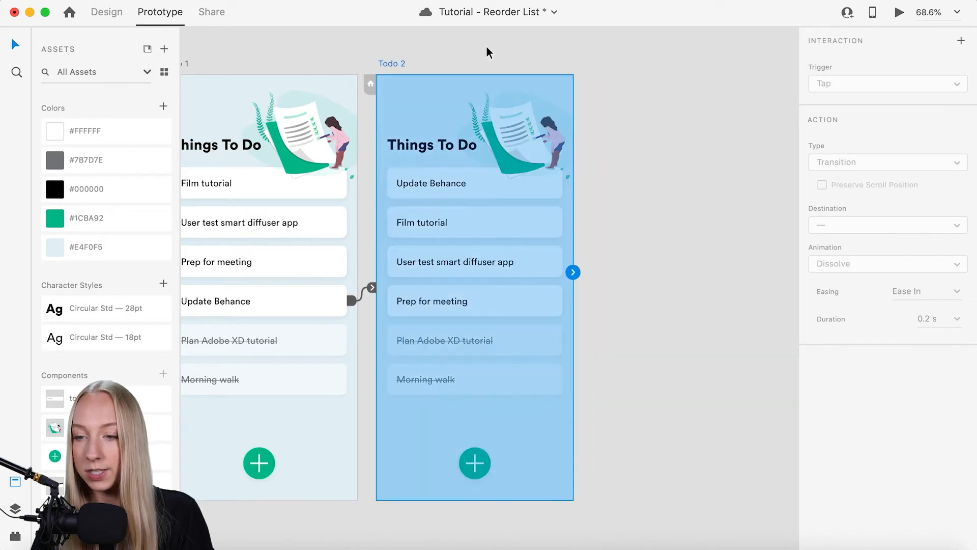
# - In design mode, duplicate the Todo 2 artboard beside the original and name the copy "Todo 3"
pyautogui.press('super+1')
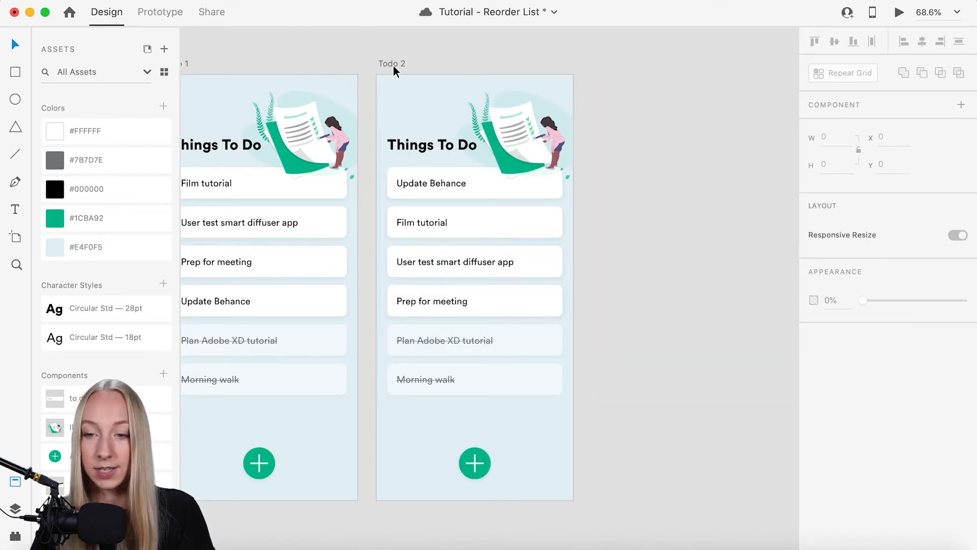
pyautogui.moveTo(390, 65); pyautogui.dragTo(609, 69)
pyautogui.hscroll(2, 570, 48)
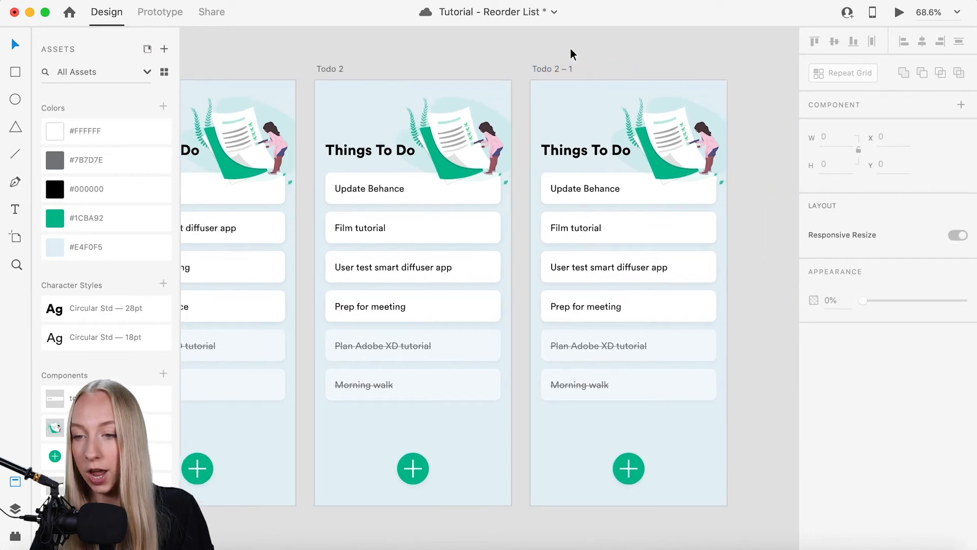
pyautogui.doubleClick(558, 69)
pyautogui.moveTo(554, 68); pyautogui.dragTo(627, 68)
pyautogui.write('3')
pyautogui.click(656, 44)
pyautogui.hscroll(-2, 520, 215)
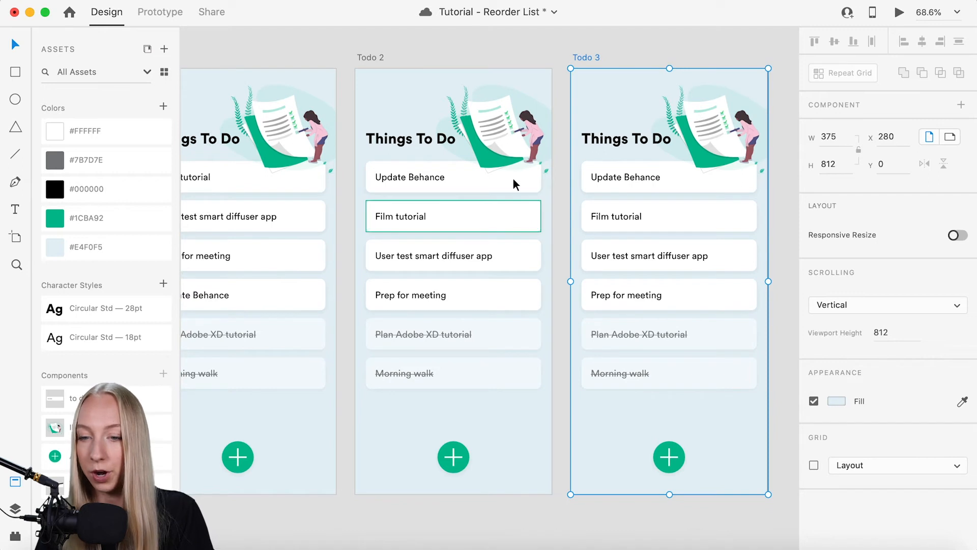
pyautogui.hscroll(-3, 307, 144)
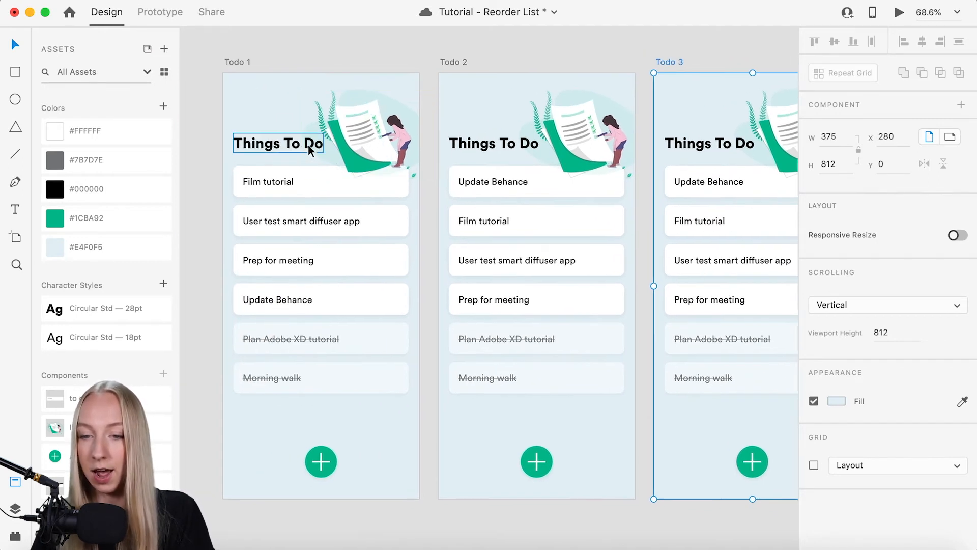
# - In prototype mode, link the "Update Behance" item on Todo 2 to the Todo 3 artboard
pyautogui.click(239, 63)
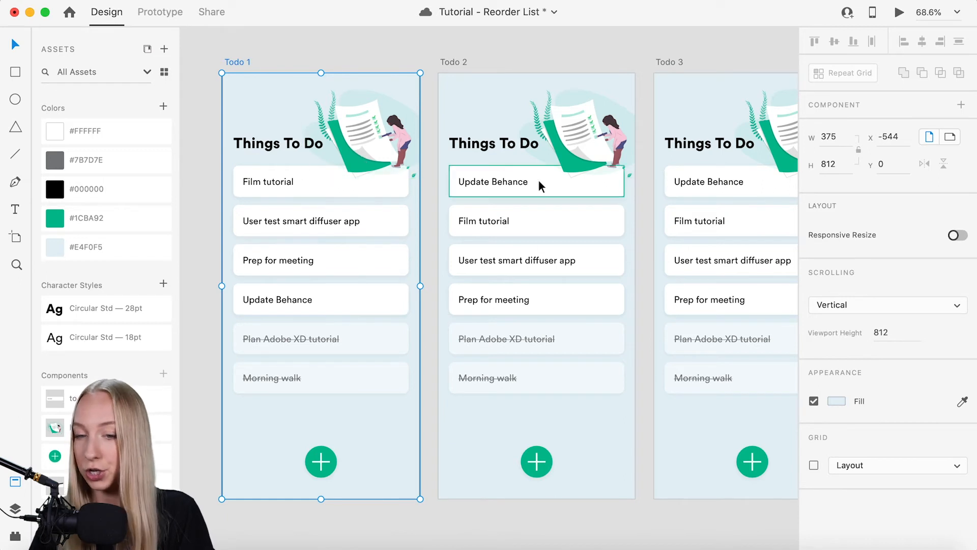
pyautogui.hscroll(3, 508, 245)
pyautogui.click(381, 63)
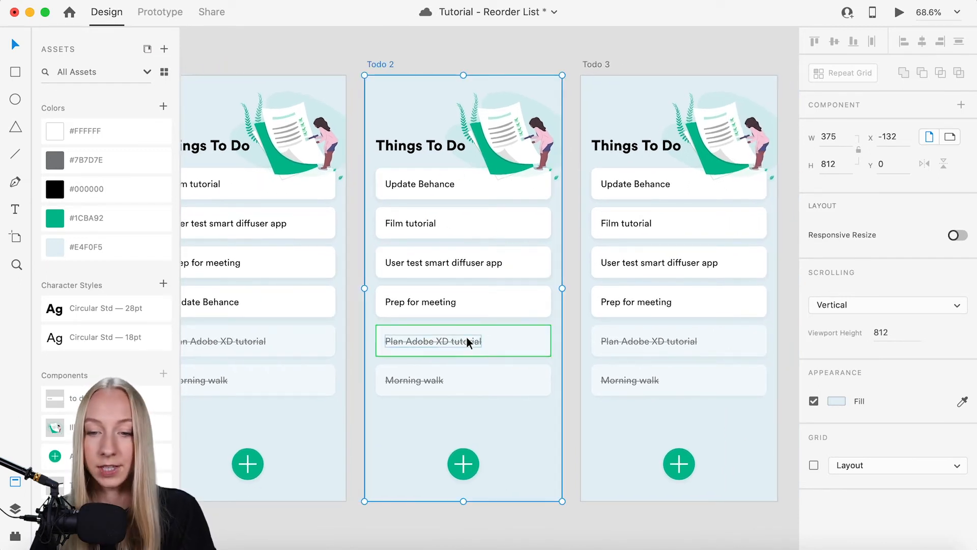
pyautogui.hscroll(2, 466, 336)
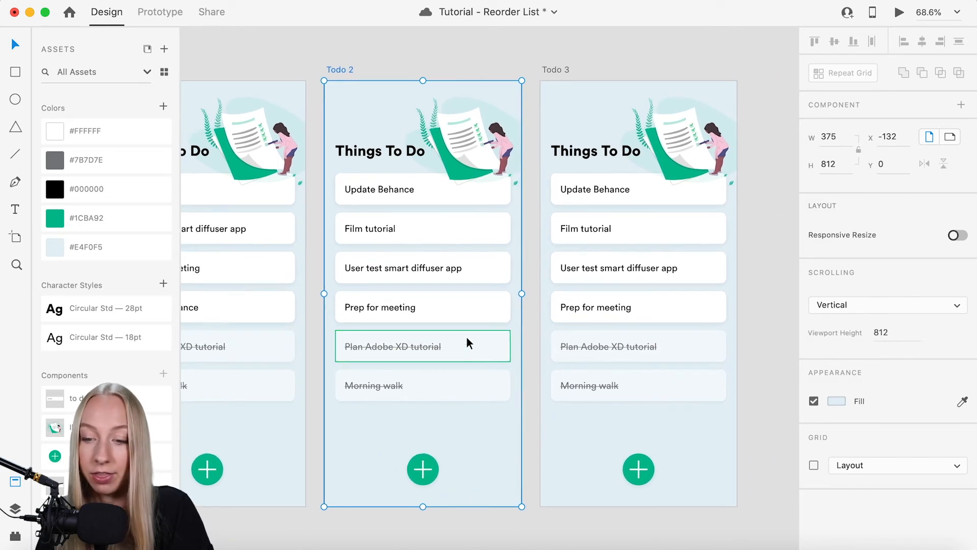
pyautogui.click(434, 199)
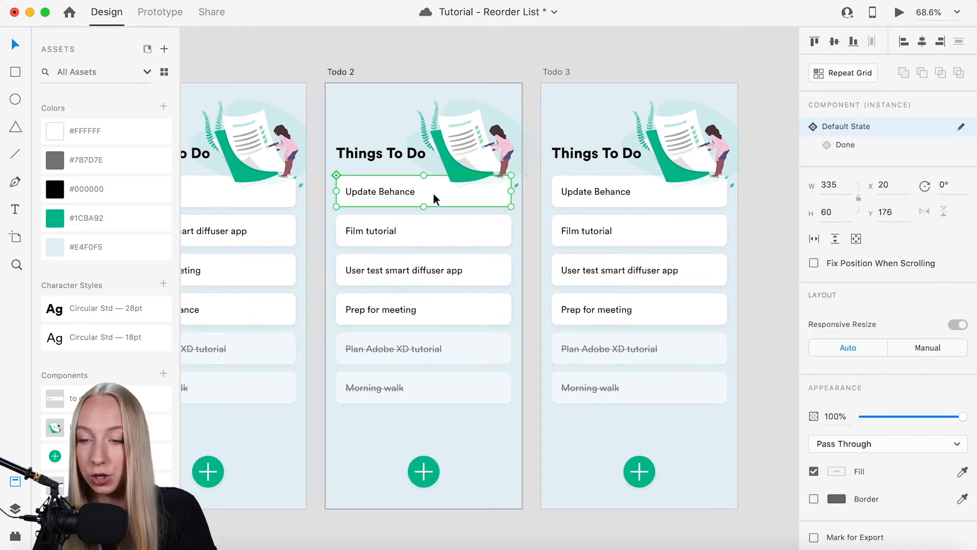
pyautogui.click(162, 13)
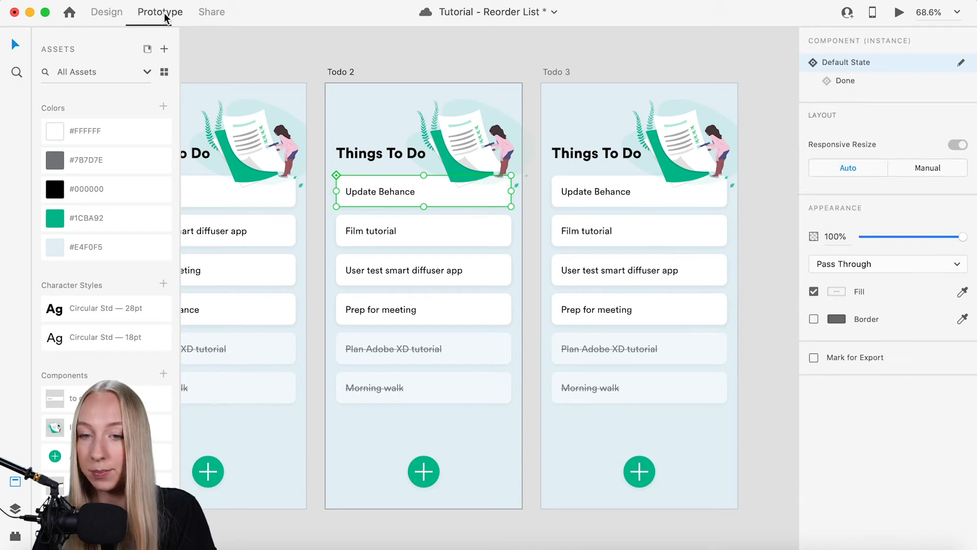
pyautogui.moveTo(512, 193); pyautogui.dragTo(596, 226)
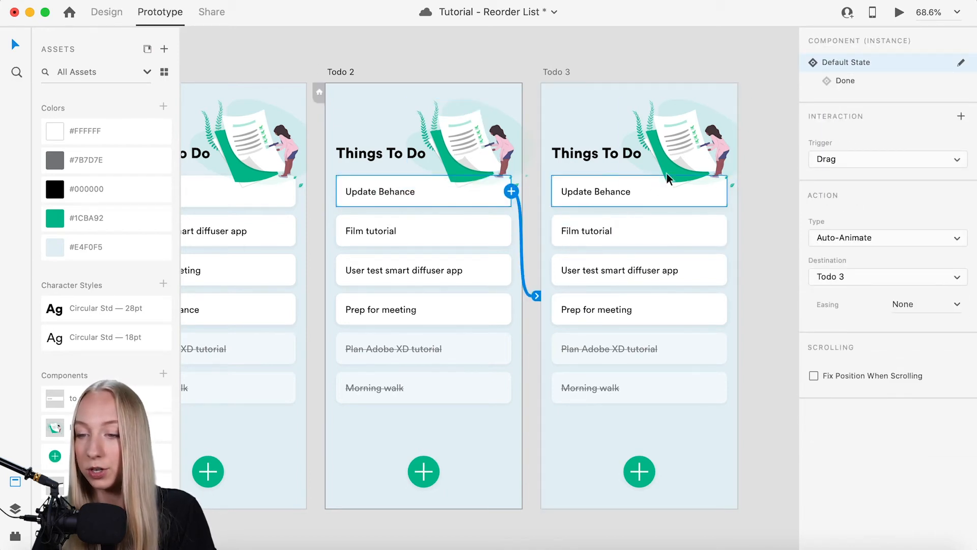
# - In design mode, switch the "Update Behance" item on Todo 3 to its Done state
pyautogui.click(661, 198)
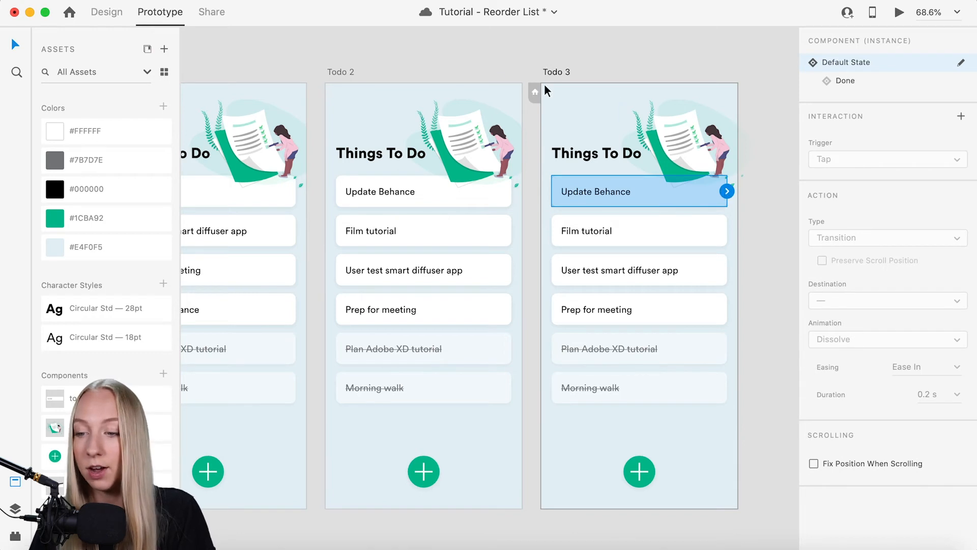
pyautogui.click(108, 13)
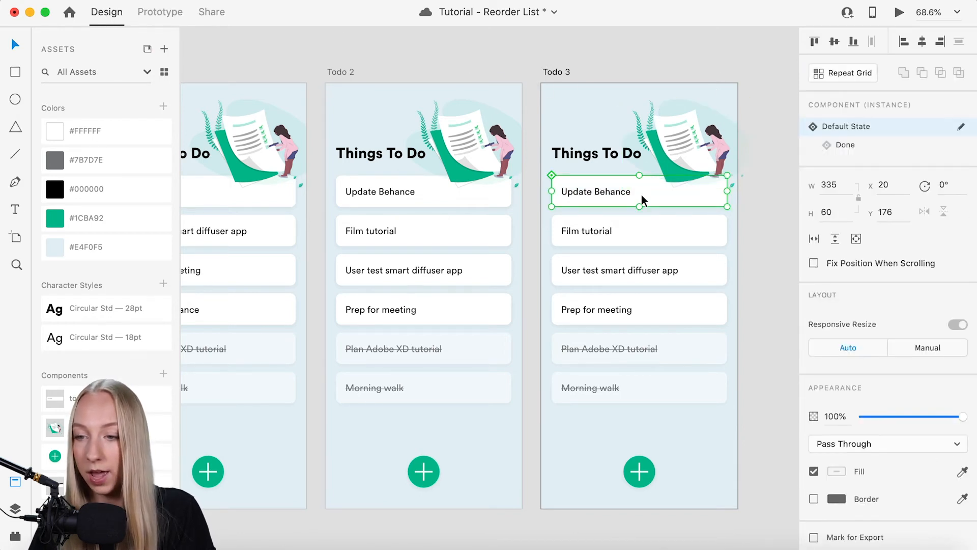
pyautogui.click(845, 145)
pyautogui.click(586, 51)
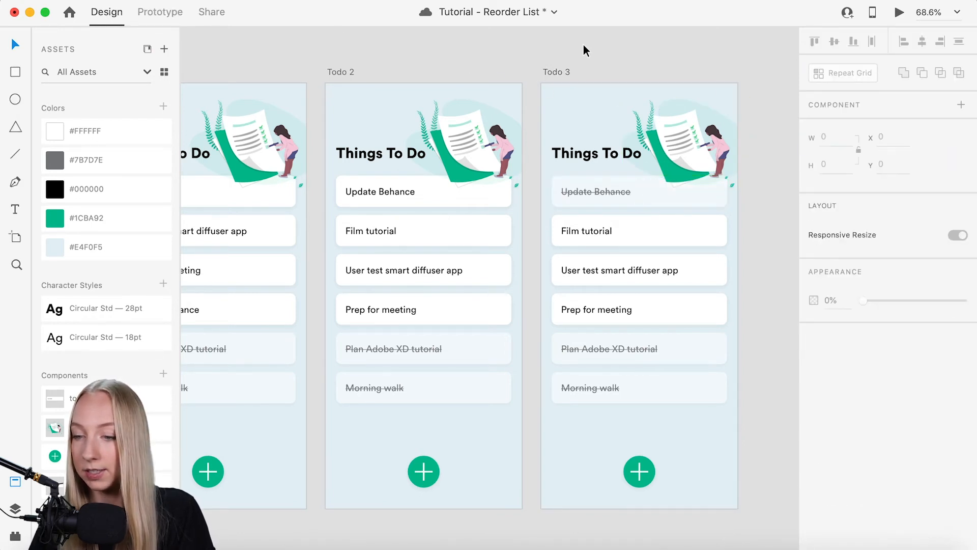
# - In prototype mode, change the link from Todo 2 to Todo 3 to a Tap trigger with a Transition action and None animation
pyautogui.click(356, 72)
pyautogui.click(150, 16)
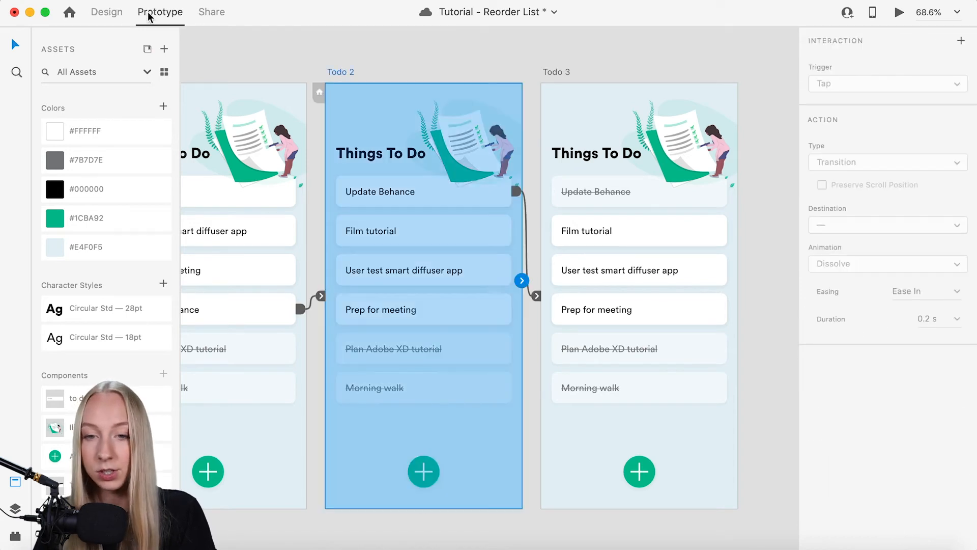
pyautogui.click(539, 298)
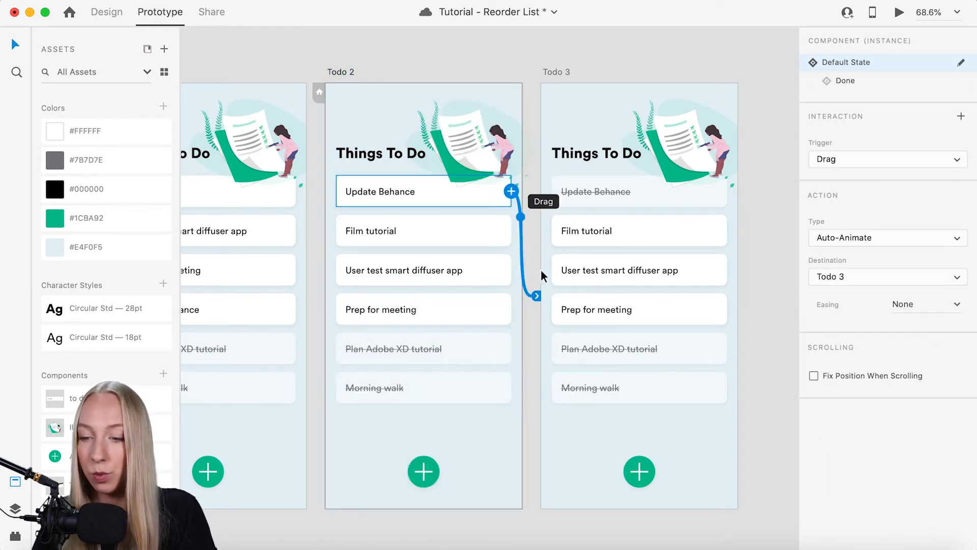
pyautogui.click(846, 159)
pyautogui.click(843, 148)
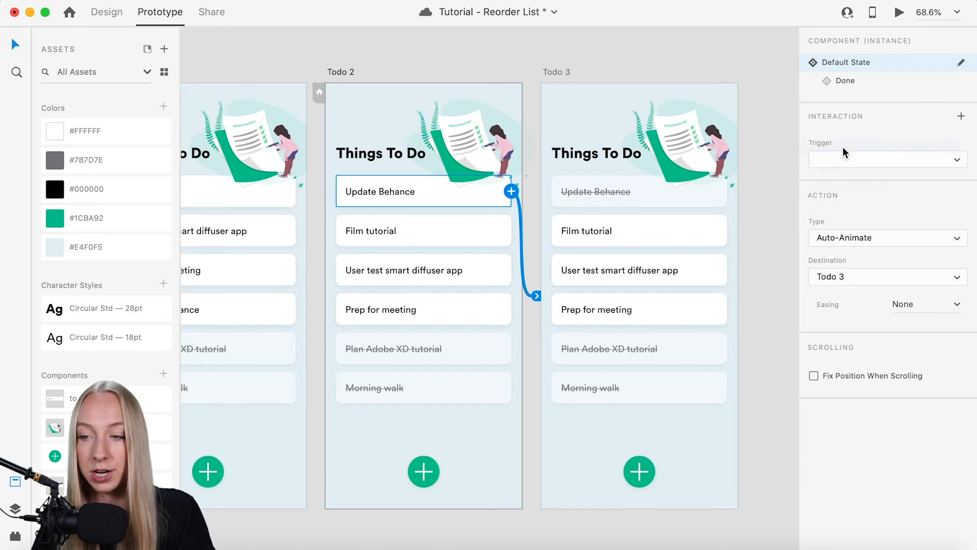
pyautogui.click(850, 243)
pyautogui.click(853, 228)
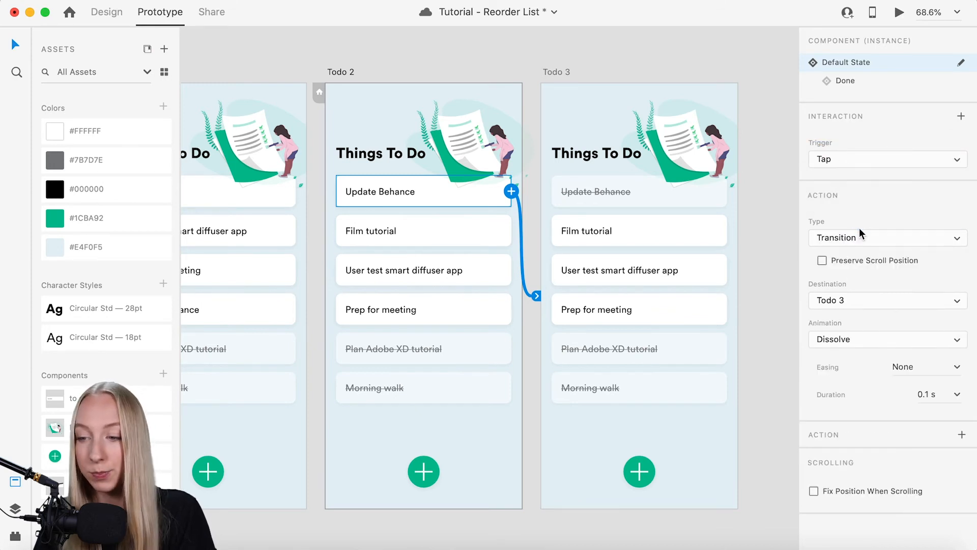
pyautogui.click(871, 332)
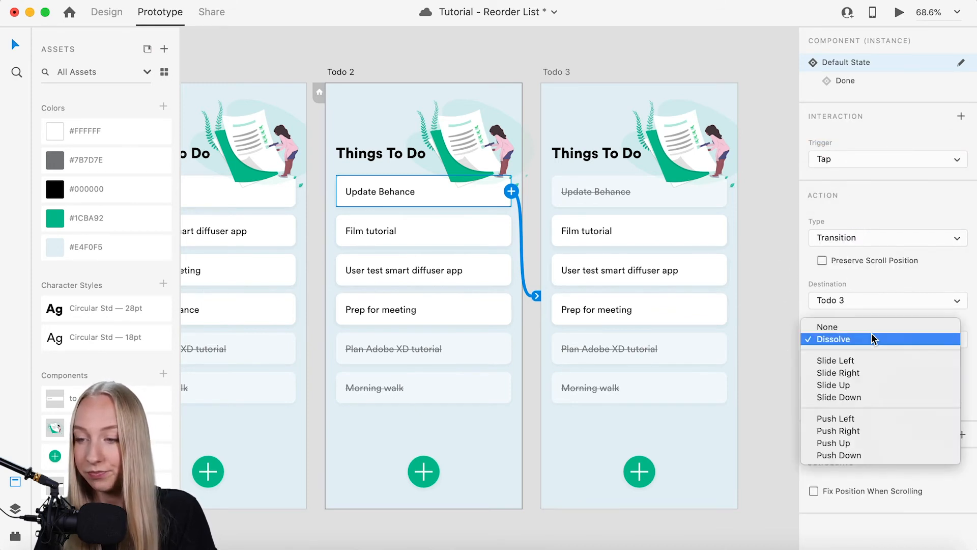
pyautogui.click(856, 326)
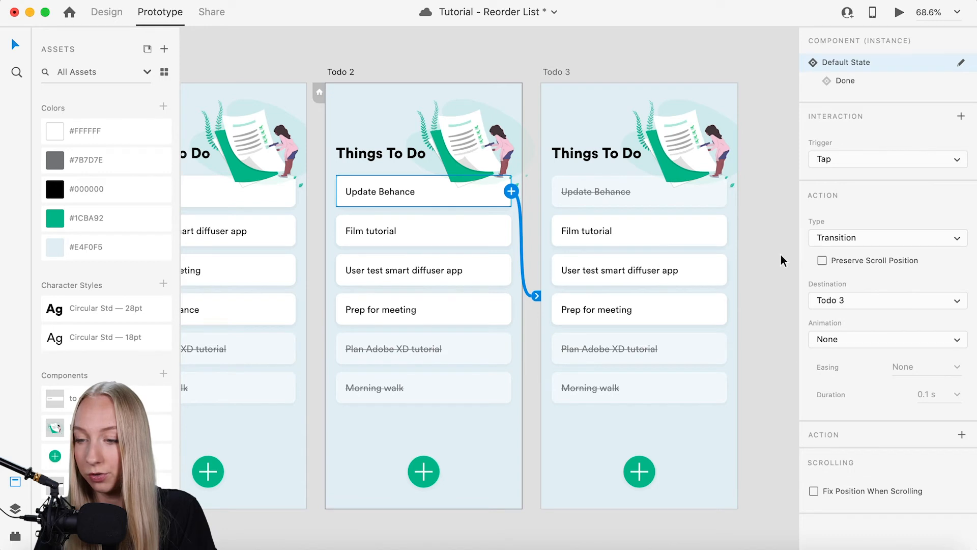
pyautogui.click(781, 255)
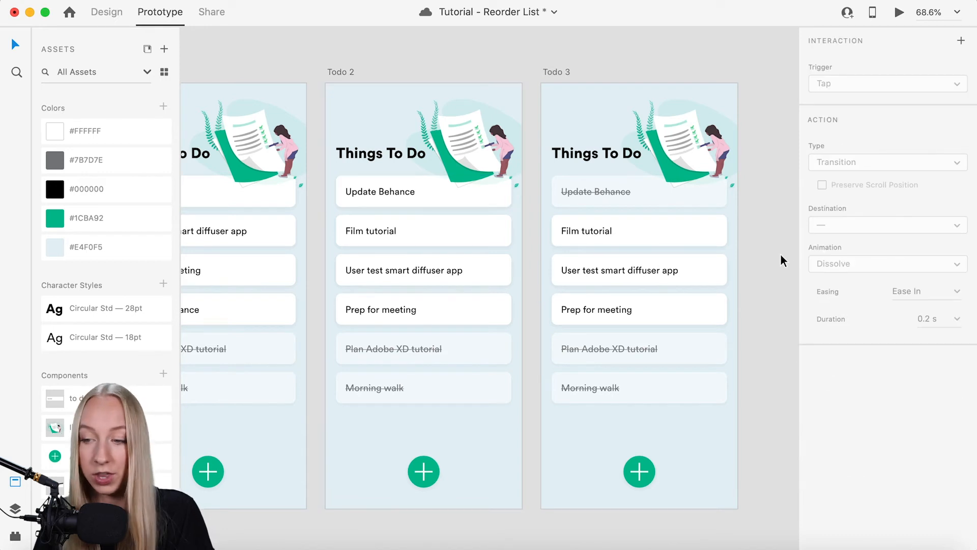
# - Preview the prototype from Todo 1, test moving "Update Behance" to the top and marking it done, and close the preview
pyautogui.hscroll(-2, 360, 73)
pyautogui.hscroll(-3, 361, 73)
pyautogui.scroll(1, 361, 74)
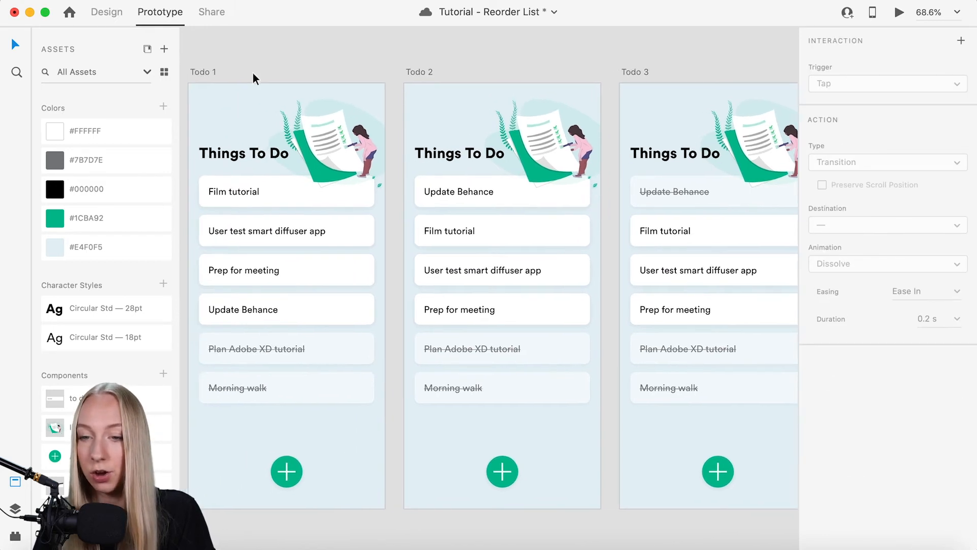
pyautogui.click(241, 63)
pyautogui.click(908, 8)
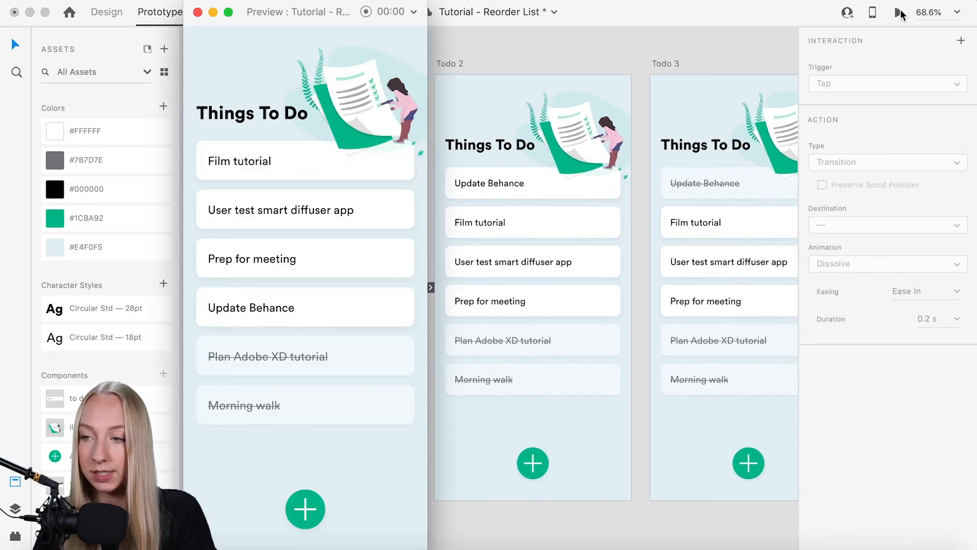
pyautogui.click(311, 310)
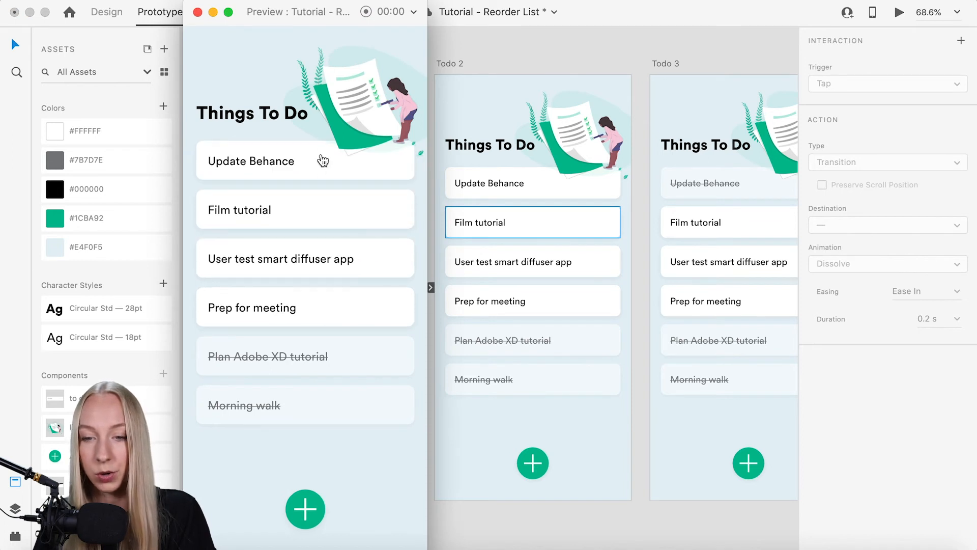
pyautogui.click(264, 160)
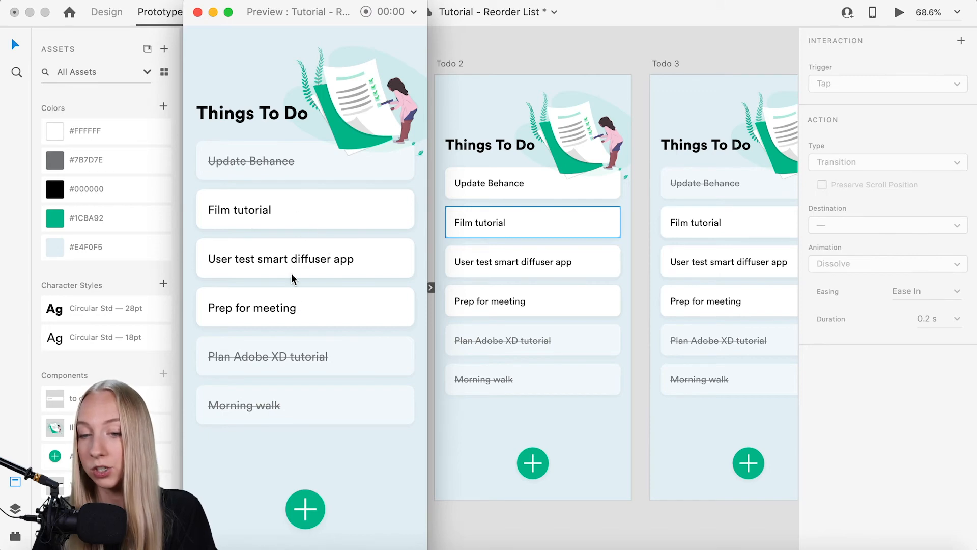
pyautogui.click(194, 15)
# - In design mode, duplicate the Todo 3 artboard beside the original and name the copy "Todo 4"
pyautogui.scroll(-3, 462, 43)
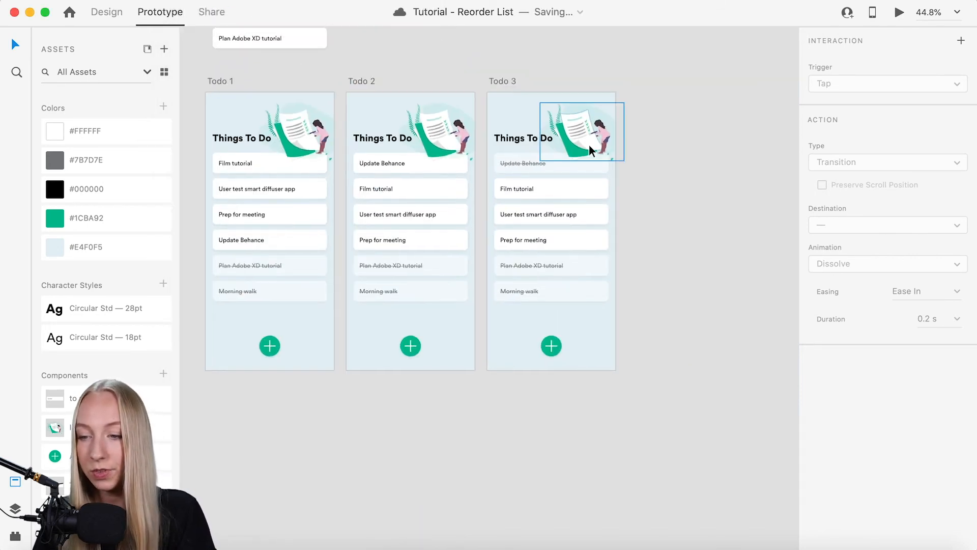
pyautogui.scroll(3, 588, 145)
pyautogui.hscroll(2, 588, 145)
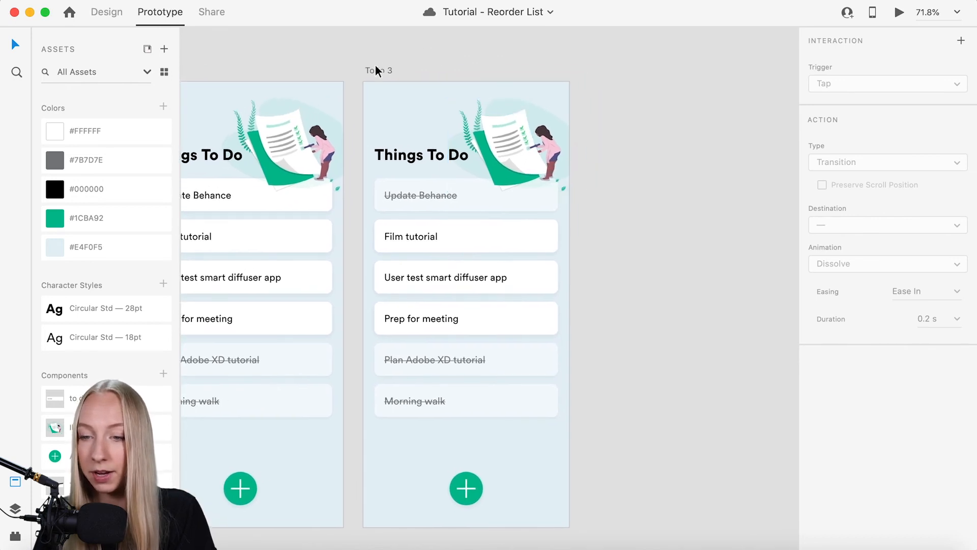
pyautogui.click(108, 13)
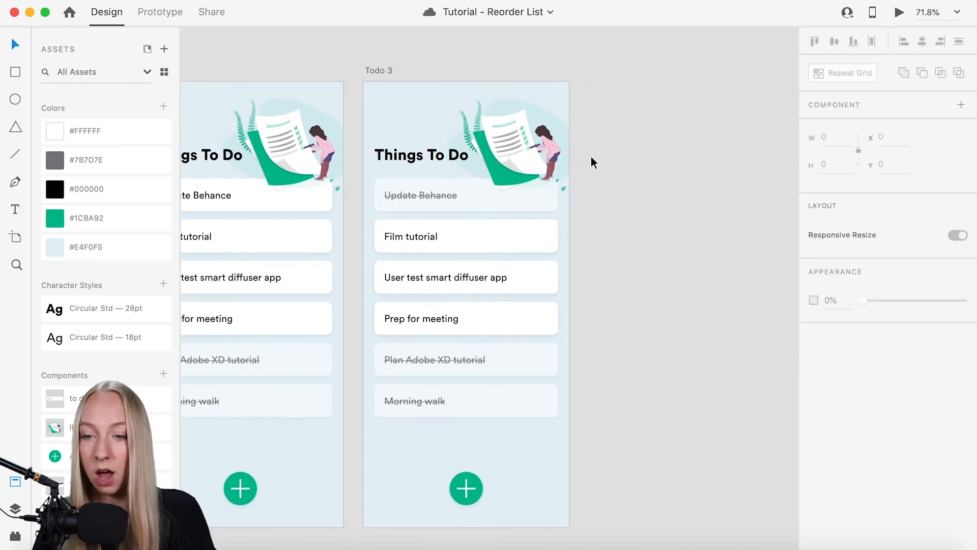
pyautogui.moveTo(378, 71); pyautogui.dragTo(642, 54)
pyautogui.hscroll(2, 618, 61)
pyautogui.doubleClick(564, 56)
pyautogui.write('4')
pyautogui.press('Return')
pyautogui.hscroll(1, 518, 44)
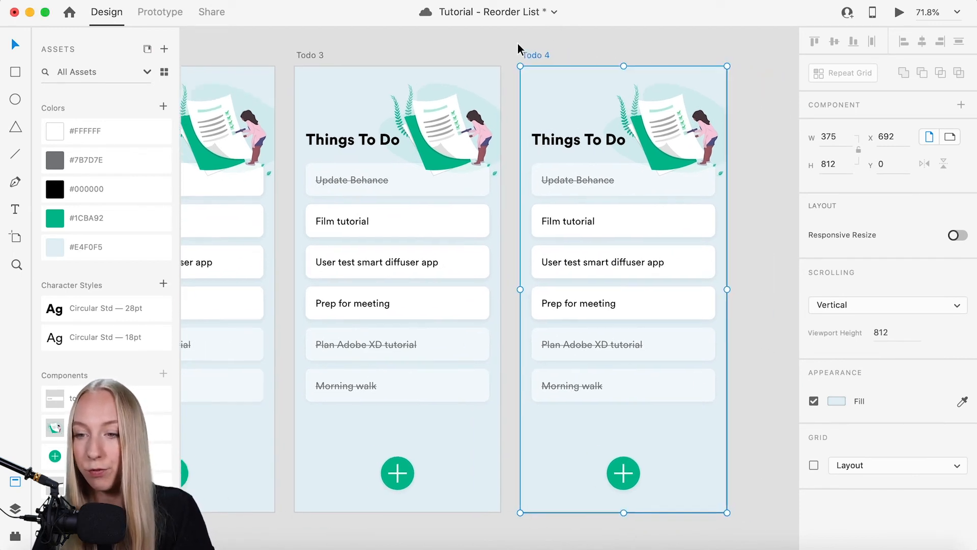
# - On Todo 4, place "Update Behance" below "Morning walk" and shift the other five tasks up together to fill the gap
pyautogui.hscroll(2, 517, 44)
pyautogui.scroll(-1, 518, 44)
pyautogui.click(597, 176)
pyautogui.moveTo(606, 175); pyautogui.dragTo(592, 421)
pyautogui.keyDown('shift'); pyautogui.click(617, 375); pyautogui.keyUp('shift')
pyautogui.keyDown('shift'); pyautogui.click(636, 335); pyautogui.keyUp('shift')
pyautogui.keyDown('shift'); pyautogui.click(646, 294); pyautogui.keyUp('shift')
pyautogui.keyDown('shift'); pyautogui.click(654, 252); pyautogui.keyUp('shift')
pyautogui.keyDown('shift'); pyautogui.click(655, 204); pyautogui.keyUp('shift')
pyautogui.moveTo(655, 203); pyautogui.dragTo(639, 166)
# - Nudge all six tasks on Todo 4 up together to Y 176 so they line up with the Todo 3 list
pyautogui.click(302, 156)
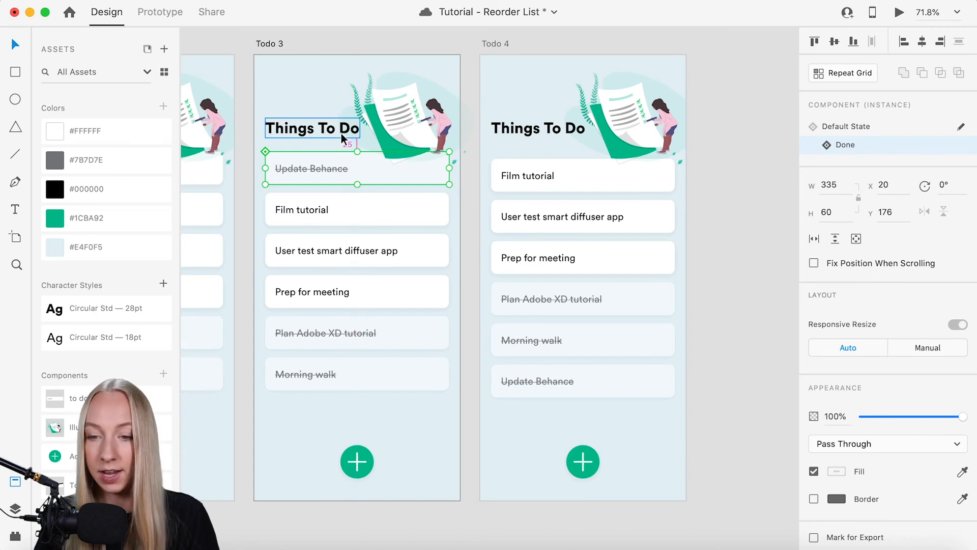
pyautogui.click(568, 186)
pyautogui.keyDown('shift'); pyautogui.click(569, 219); pyautogui.keyUp('shift')
pyautogui.keyDown('shift'); pyautogui.click(568, 261); pyautogui.keyUp('shift')
pyautogui.keyDown('shift'); pyautogui.click(568, 300); pyautogui.keyUp('shift')
pyautogui.keyDown('shift'); pyautogui.click(570, 340); pyautogui.keyUp('shift')
pyautogui.keyDown('shift'); pyautogui.click(573, 392); pyautogui.keyUp('shift')
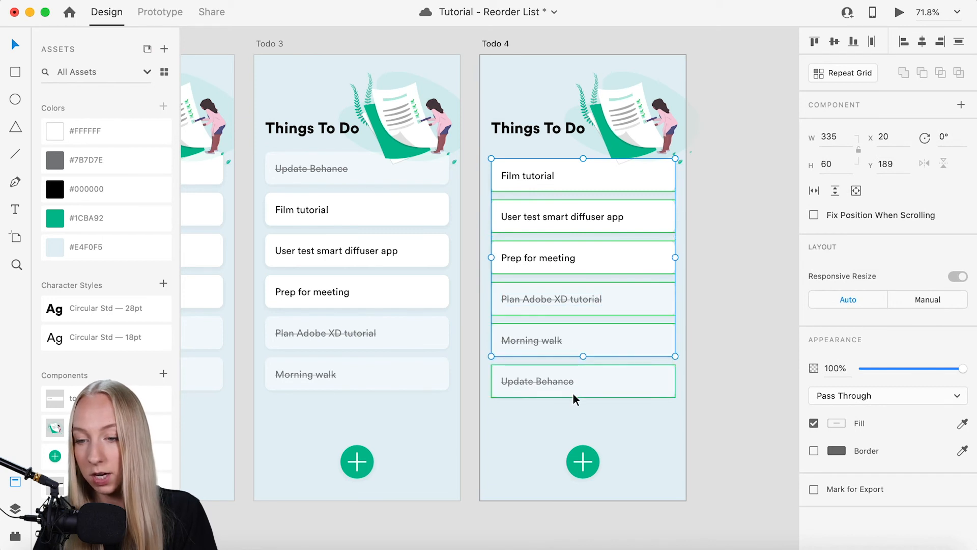
pyautogui.press('Up')
pyautogui.press('Up')
pyautogui.press('Up')
pyautogui.press('Up')
pyautogui.press('Up')
pyautogui.press('Up')
pyautogui.press('Up')
pyautogui.press('Up')
pyautogui.press('Up')
pyautogui.press('Up')
pyautogui.press('Up')
pyautogui.press('Up')
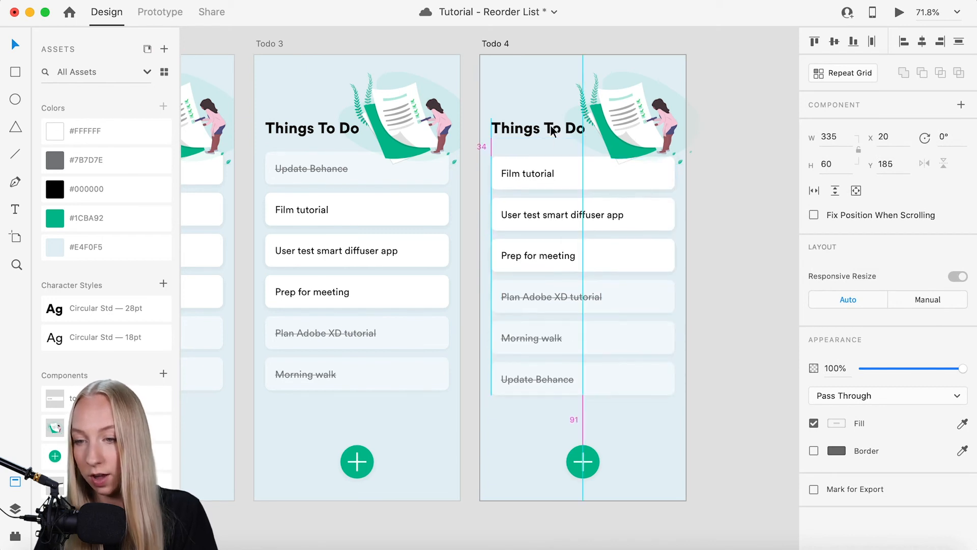
pyautogui.press('Up')
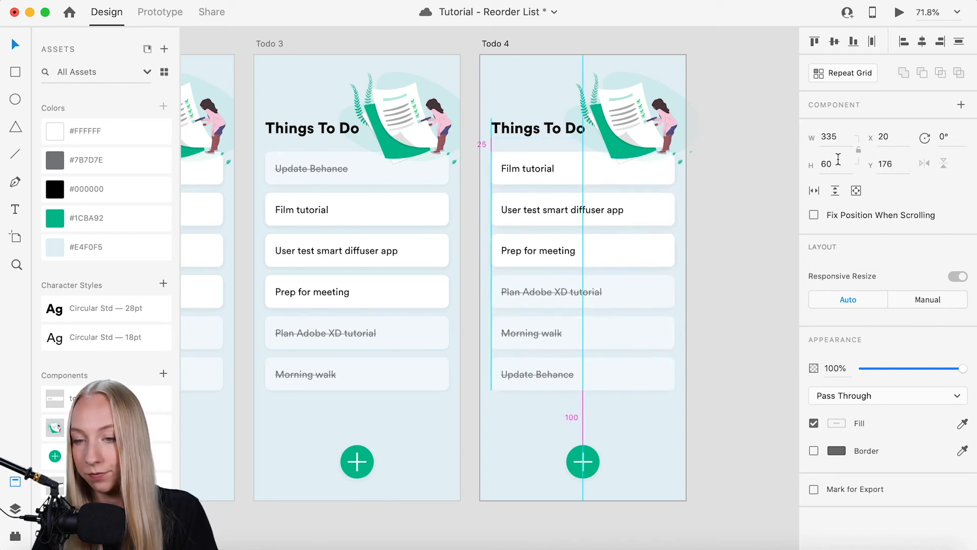
pyautogui.click(736, 177)
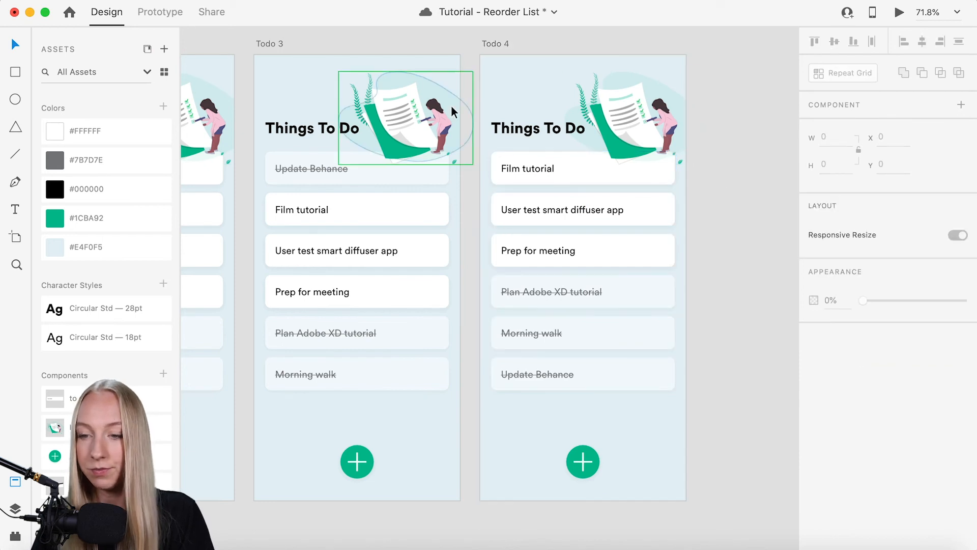
# - In prototype mode, link the whole Todo 3 artboard to the Todo 4 artboard
pyautogui.scroll(3, 445, 106)
pyautogui.hscroll(-2, 445, 106)
pyautogui.click(289, 79)
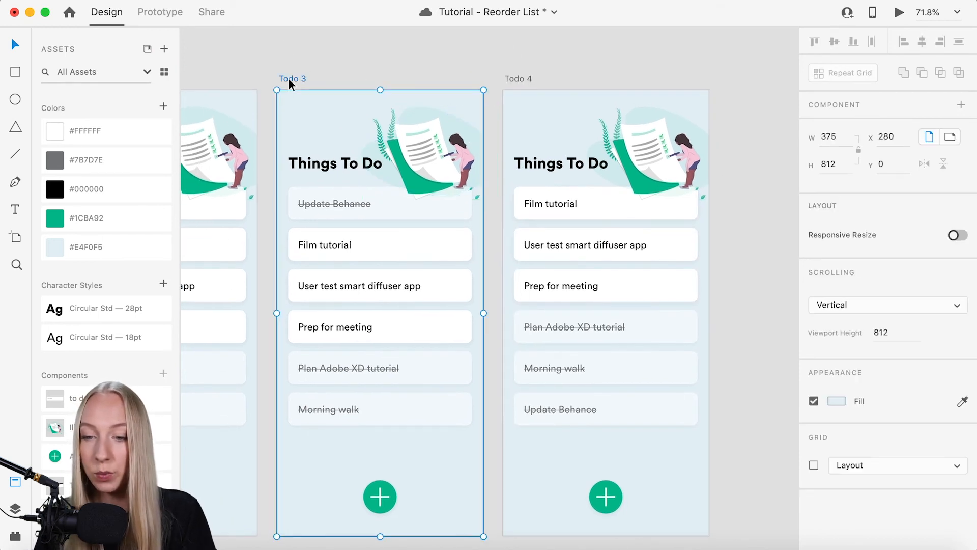
pyautogui.hscroll(-4, 307, 65)
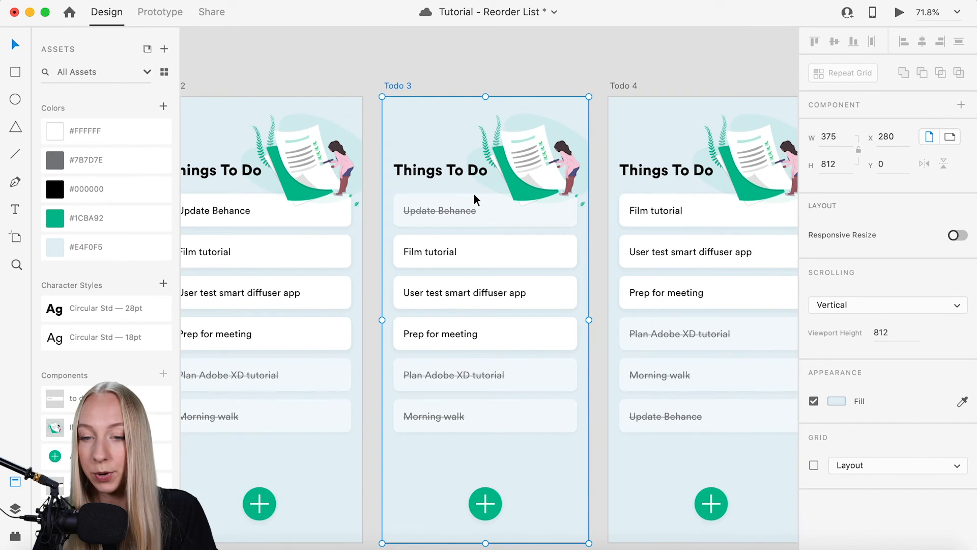
pyautogui.hscroll(4, 475, 212)
pyautogui.scroll(-1, 475, 212)
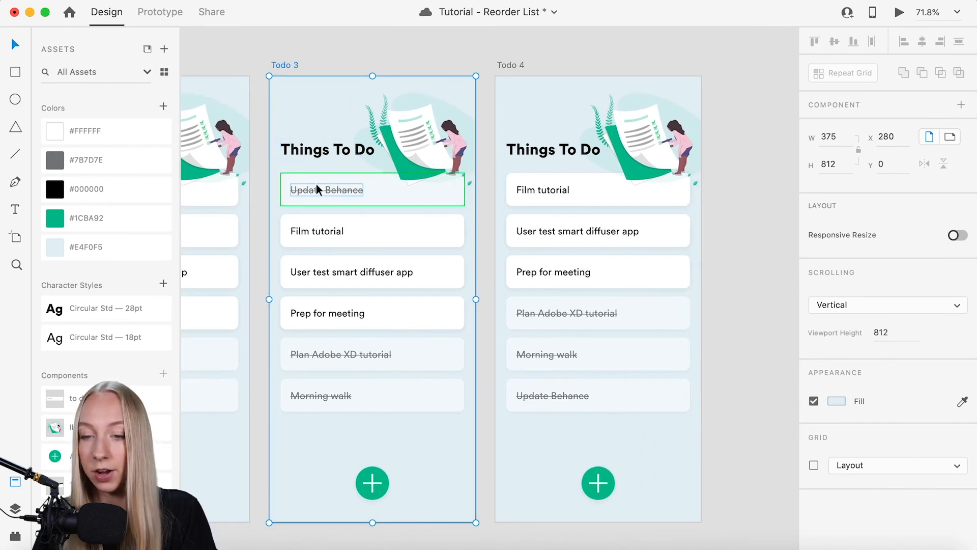
pyautogui.click(160, 12)
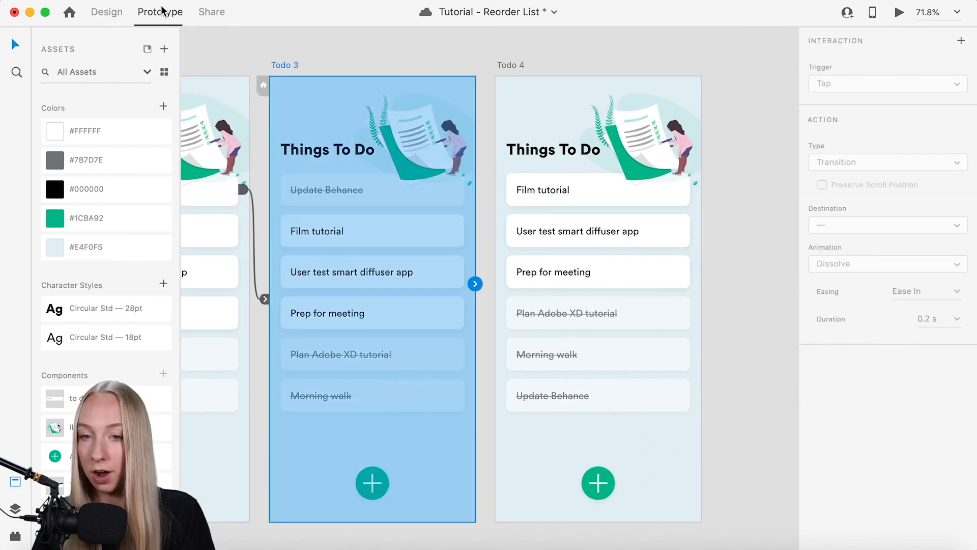
pyautogui.moveTo(475, 284); pyautogui.dragTo(590, 337)
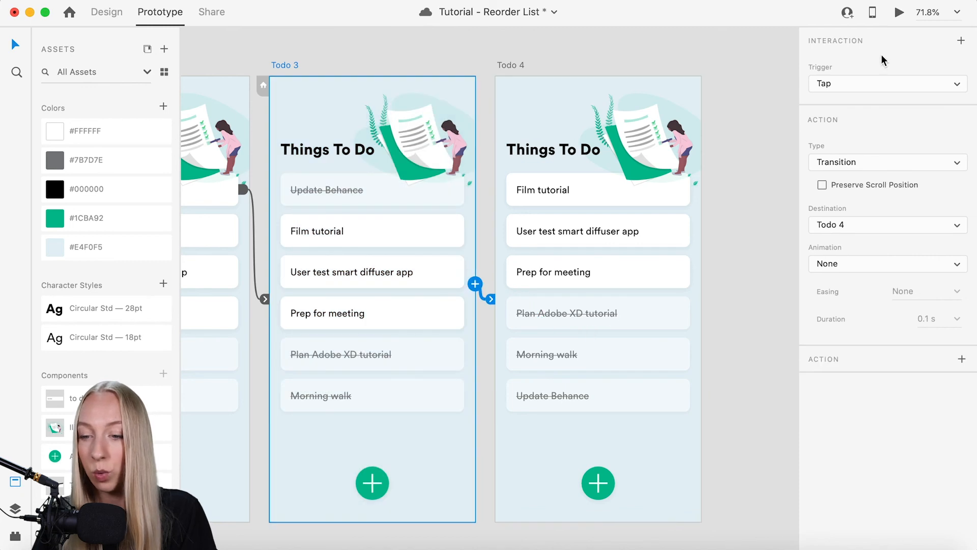
# - Set the Todo 3 interaction to a Time trigger with a delay of 0.2 s
pyautogui.click(864, 84)
pyautogui.click(861, 106)
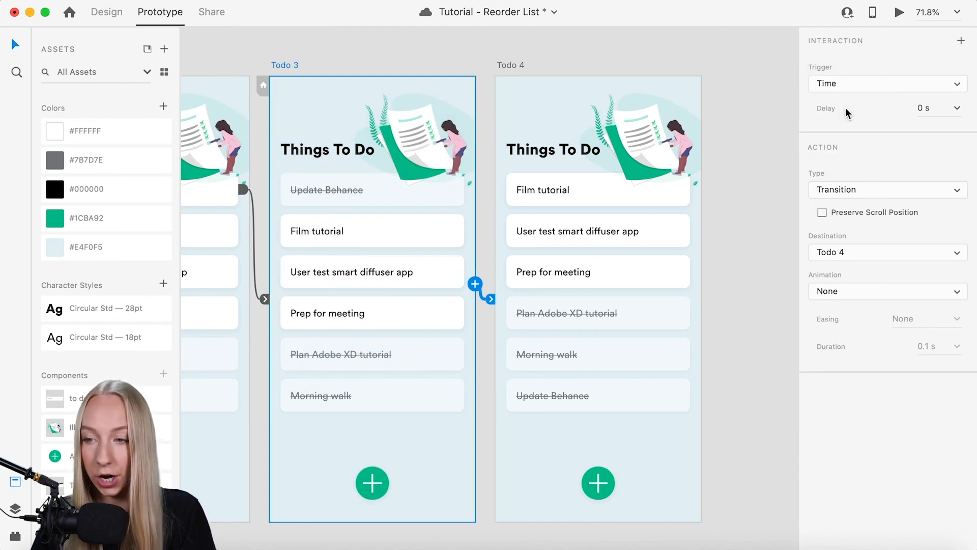
pyautogui.click(926, 107)
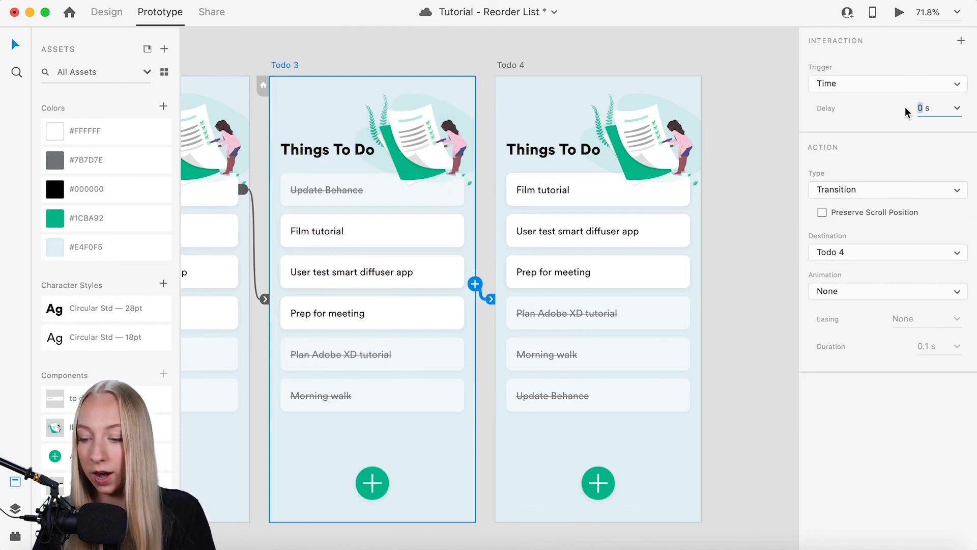
pyautogui.write('.2')
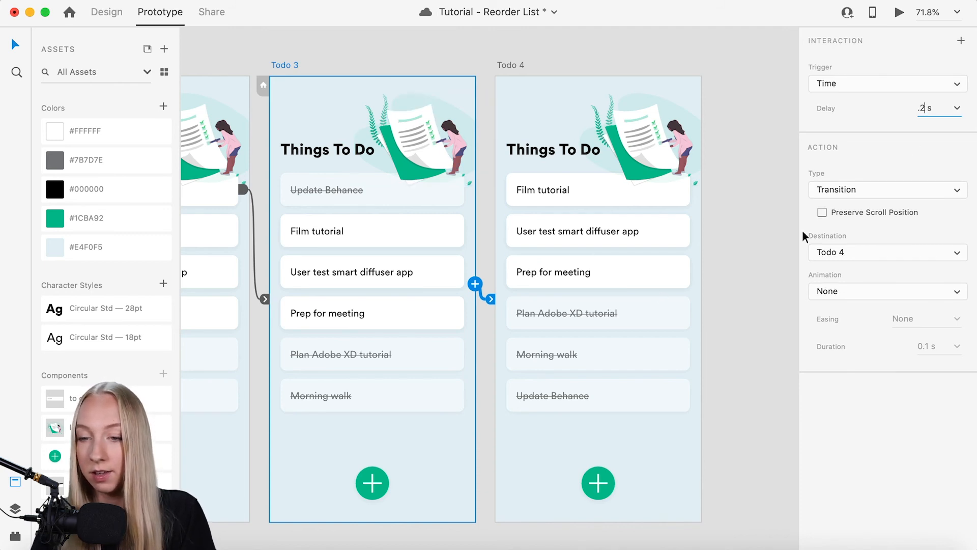
# - Make the Todo 3 to Todo 4 action Auto-Animate with Snap easing and a duration of 0.4 s
pyautogui.click(856, 200)
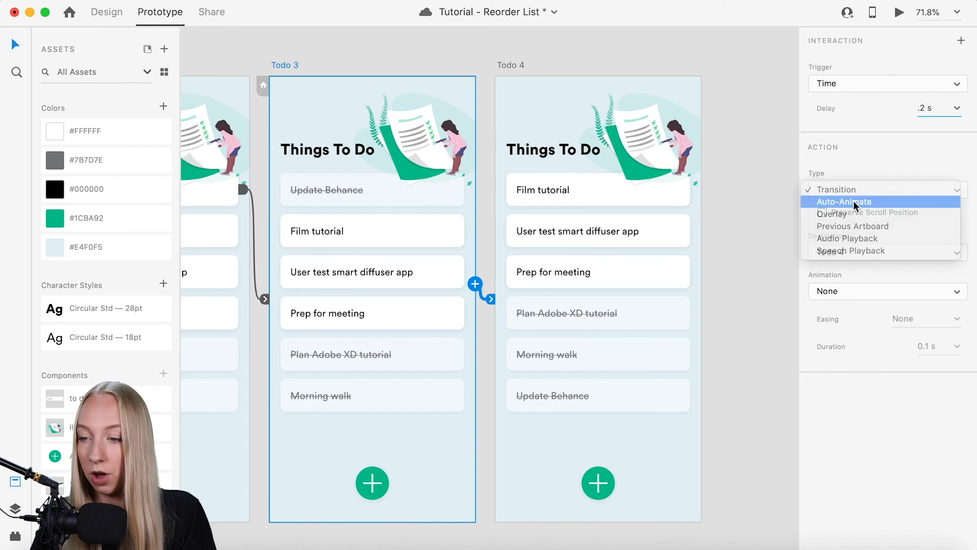
pyautogui.click(854, 201)
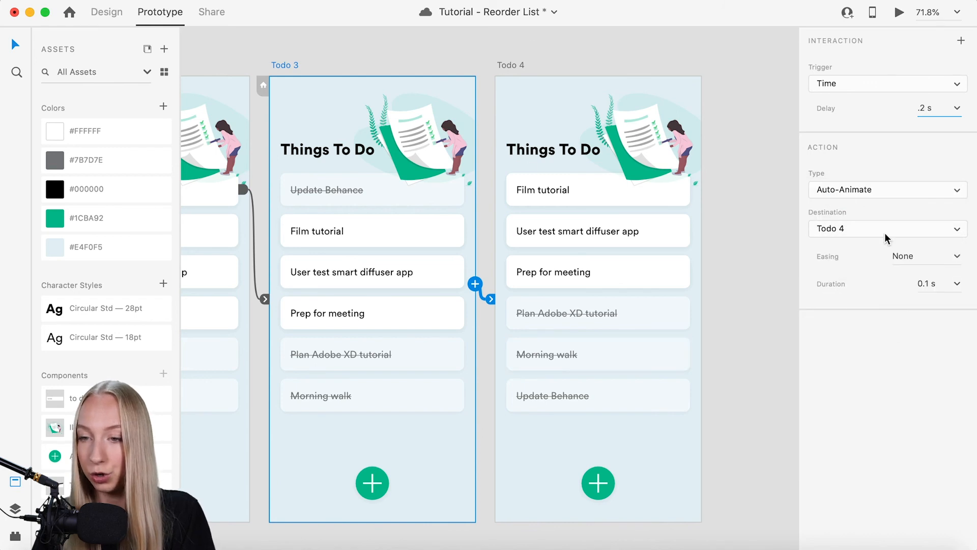
pyautogui.click(956, 257)
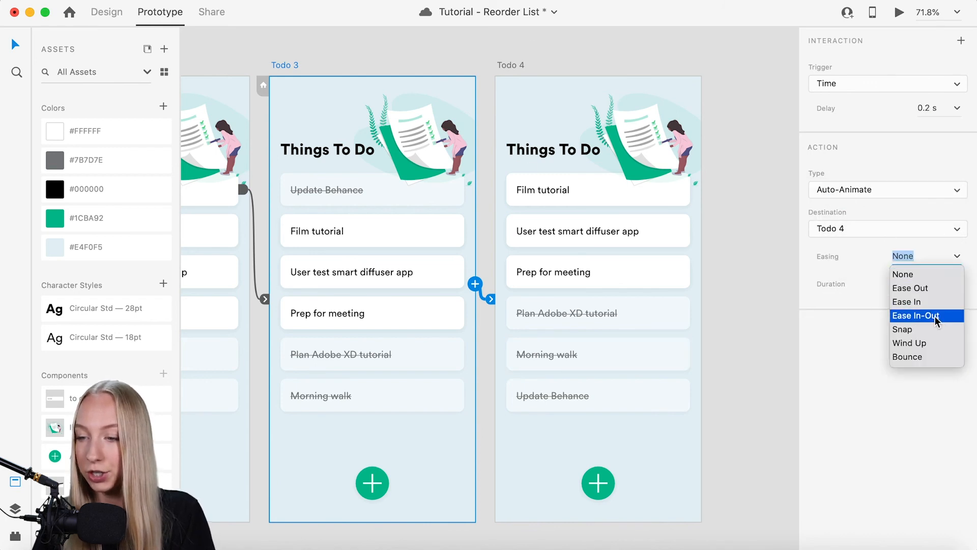
pyautogui.click(933, 329)
pyautogui.click(925, 283)
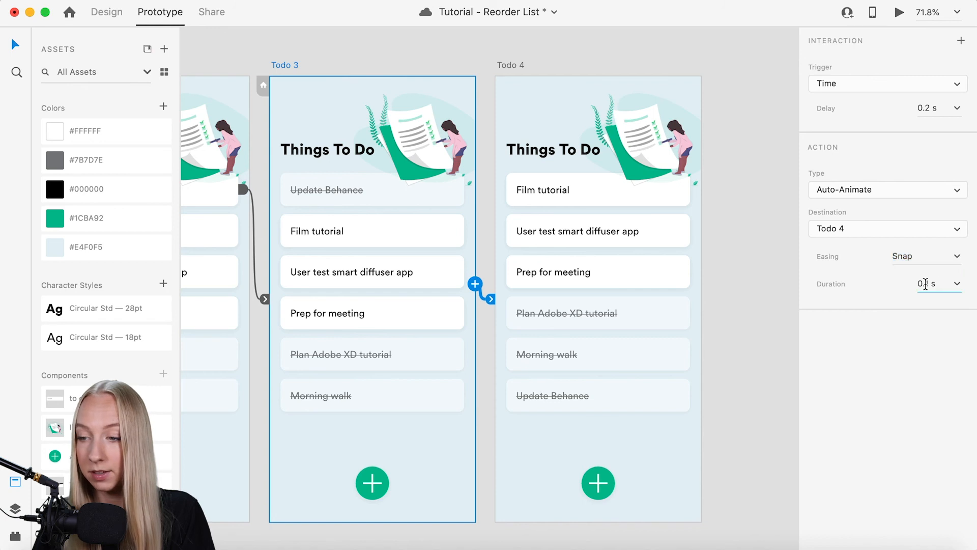
pyautogui.write('4')
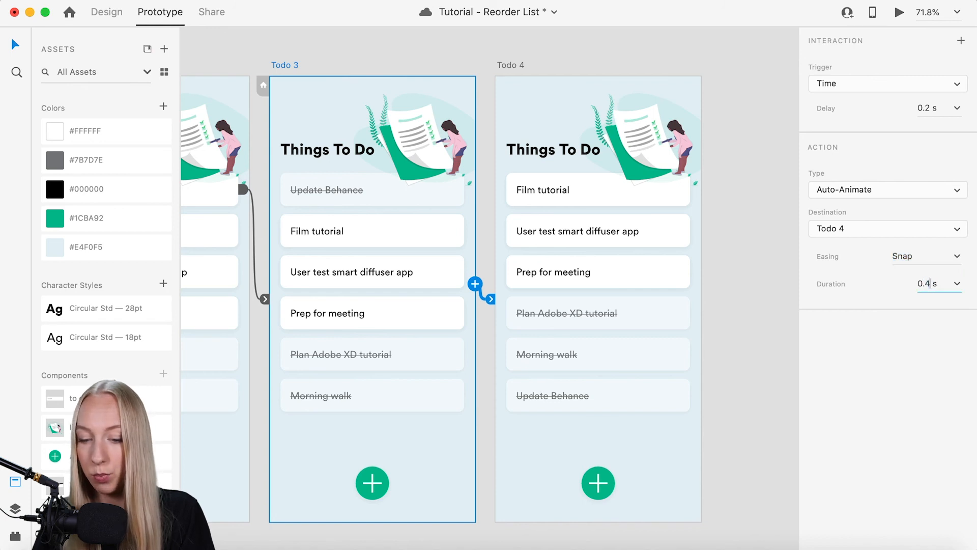
pyautogui.click(773, 210)
# - Preview the prototype from Todo 1, test reordering "Update Behance" and marking it done, close the preview and look over all four artboards
pyautogui.scroll(-4, 773, 210)
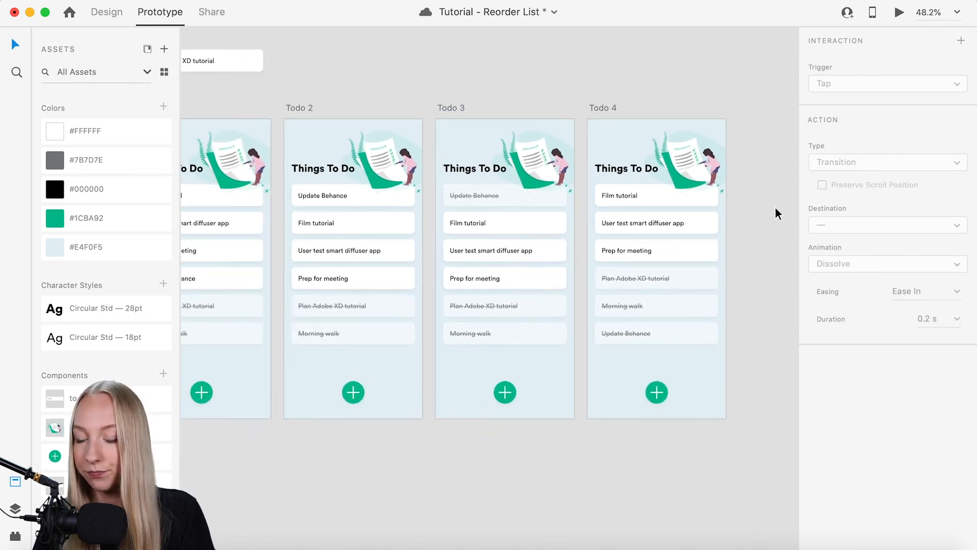
pyautogui.hscroll(-3, 774, 209)
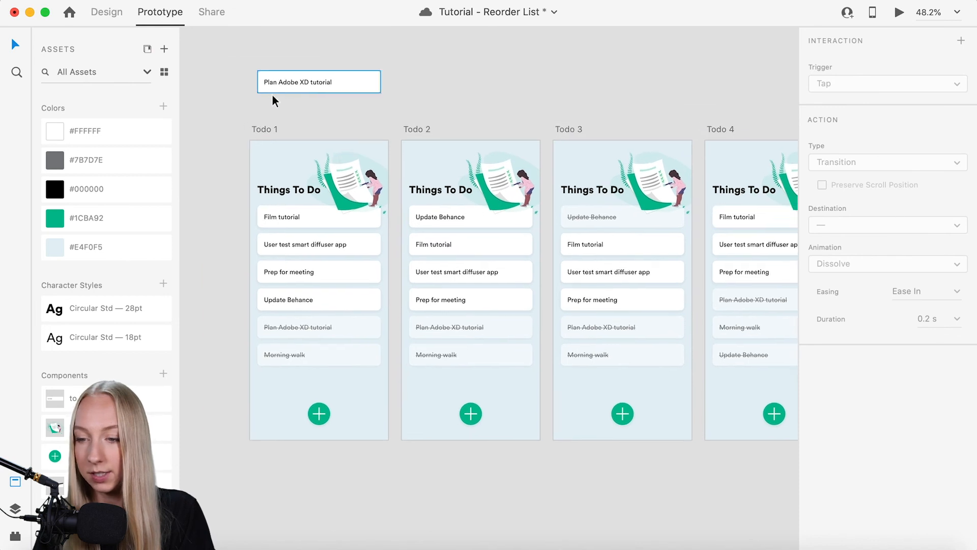
pyautogui.click(262, 128)
pyautogui.click(899, 12)
pyautogui.click(285, 305)
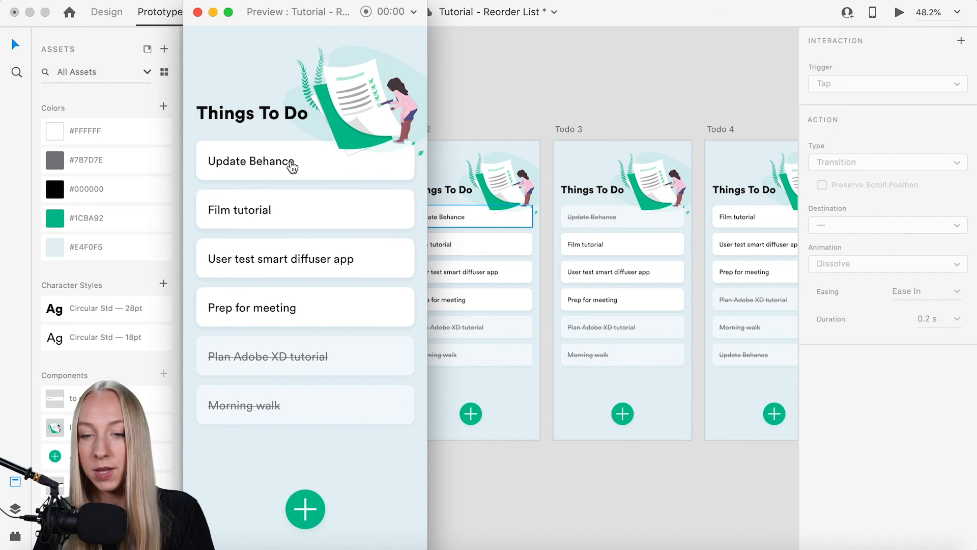
pyautogui.click(271, 164)
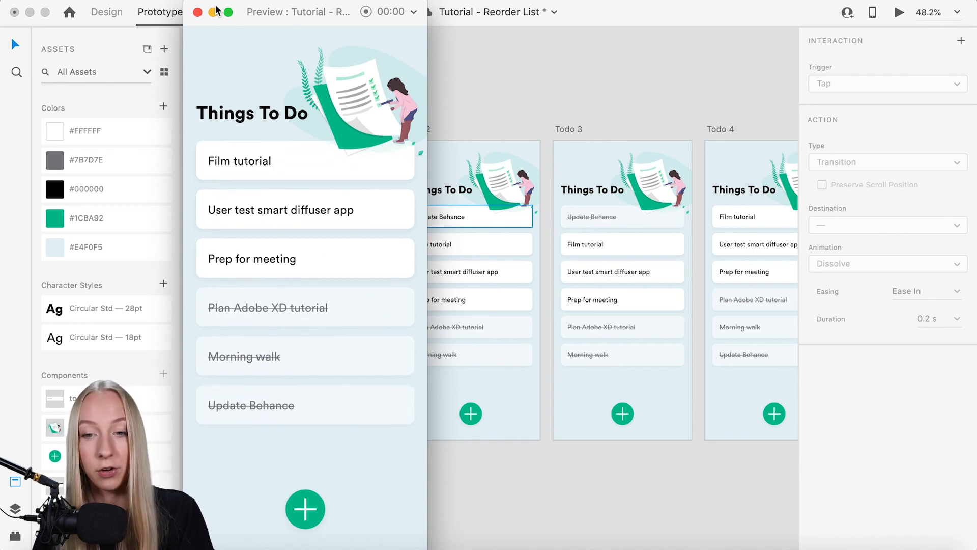
pyautogui.click(198, 12)
pyautogui.click(379, 45)
pyautogui.scroll(-5, 379, 44)
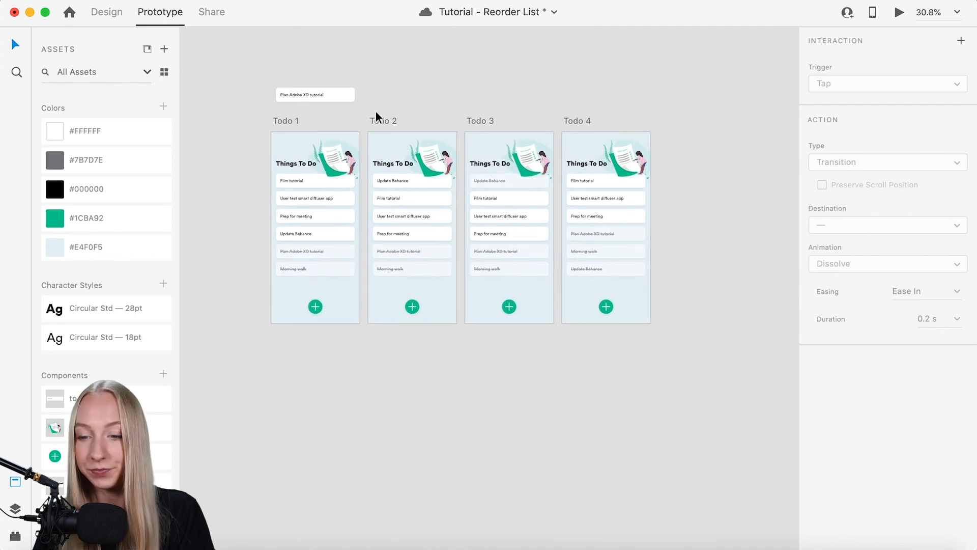
pyautogui.scroll(3, 370, 122)
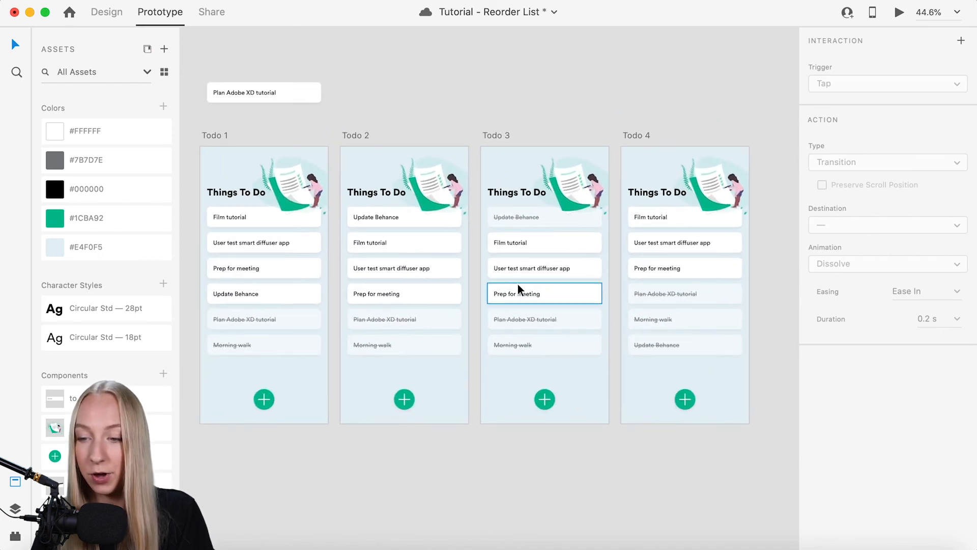